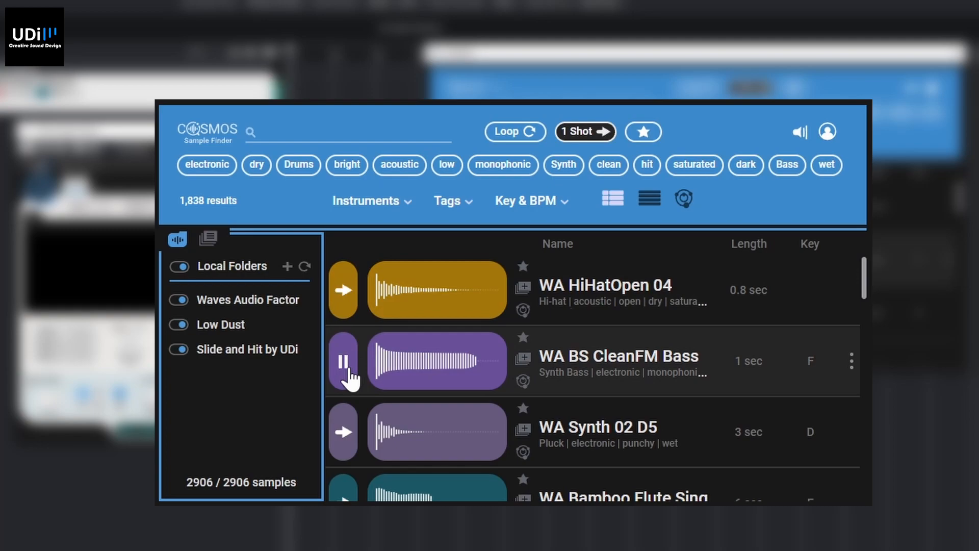
# Preview the one-shot WA Vocal Shot AbBbA, load it into the sampler, and close the sample browser.
pyautogui.scroll(-5, 347, 428)
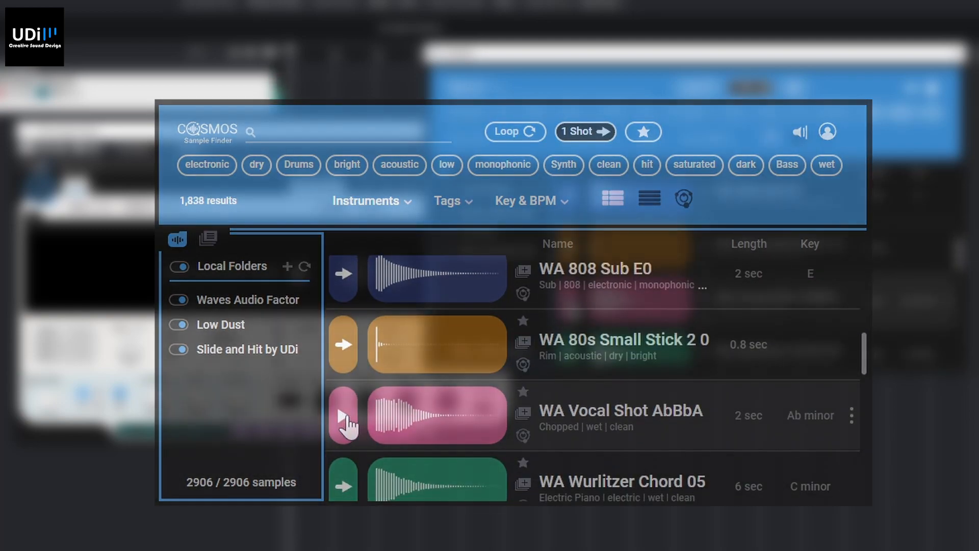
pyautogui.click(343, 421)
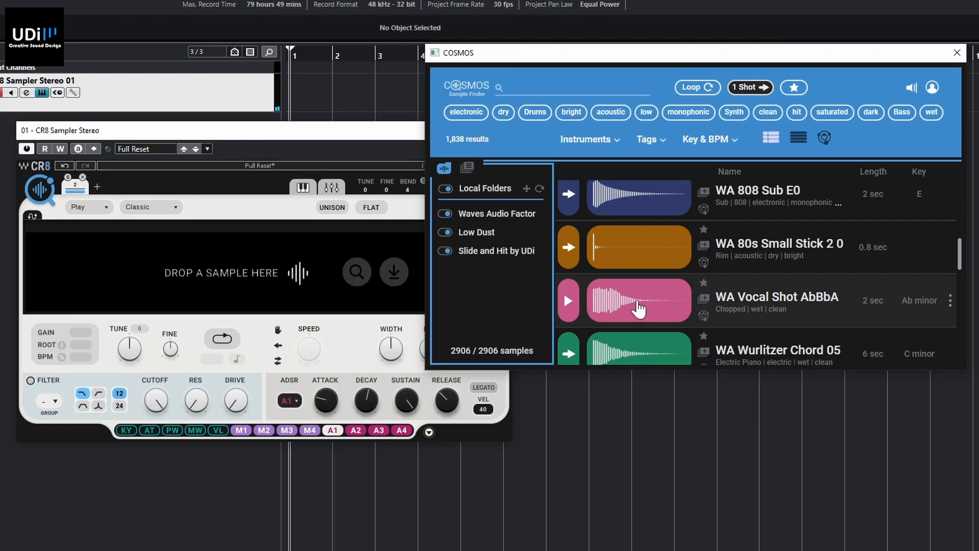
pyautogui.doubleClick(637, 306)
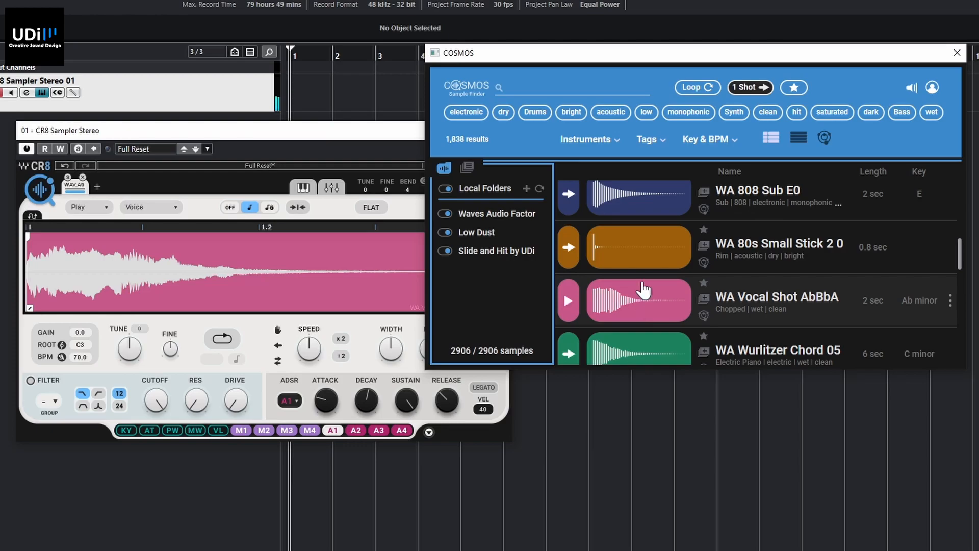
pyautogui.click(957, 53)
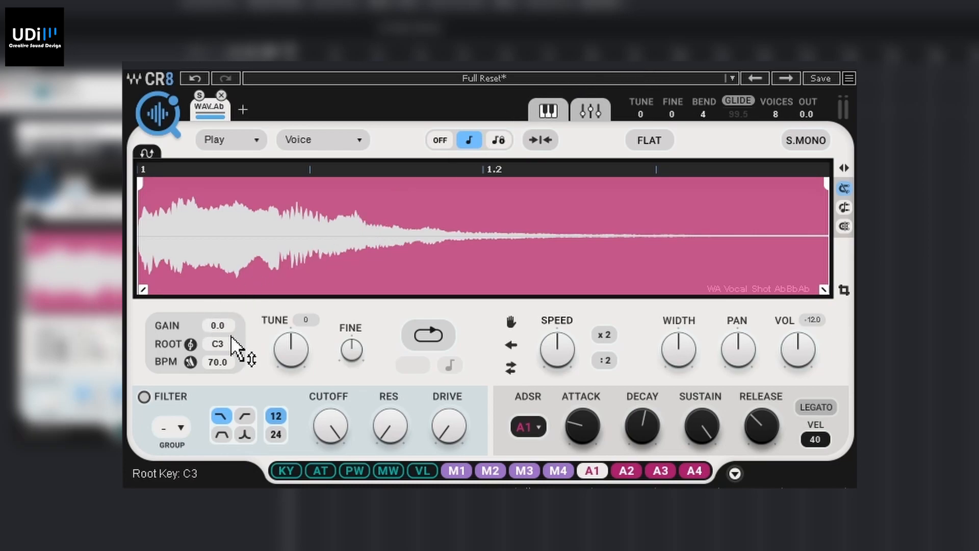
# Set the vocal sample's BPM to 70.1 and enable looping with See Saw playback.
pyautogui.moveTo(221, 368); pyautogui.dragTo(220, 366)
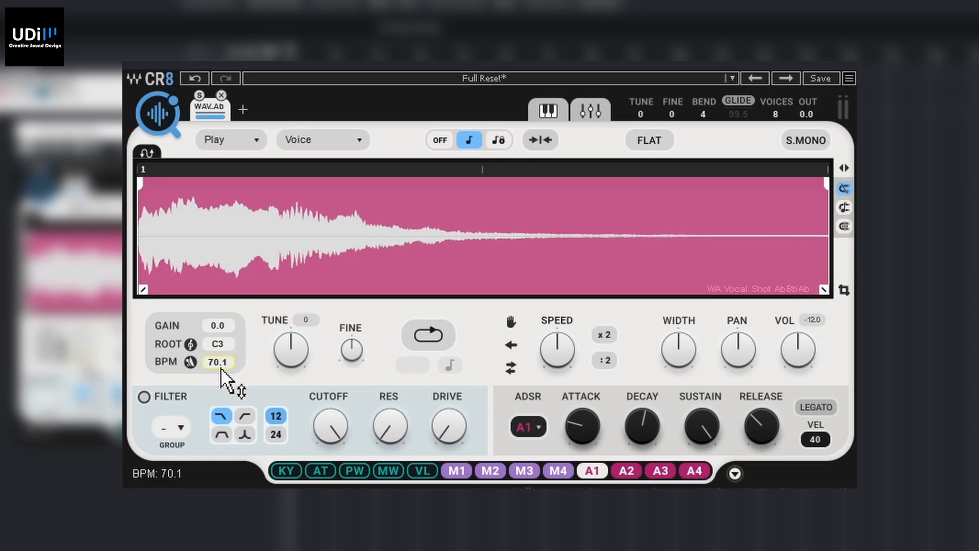
pyautogui.click(440, 335)
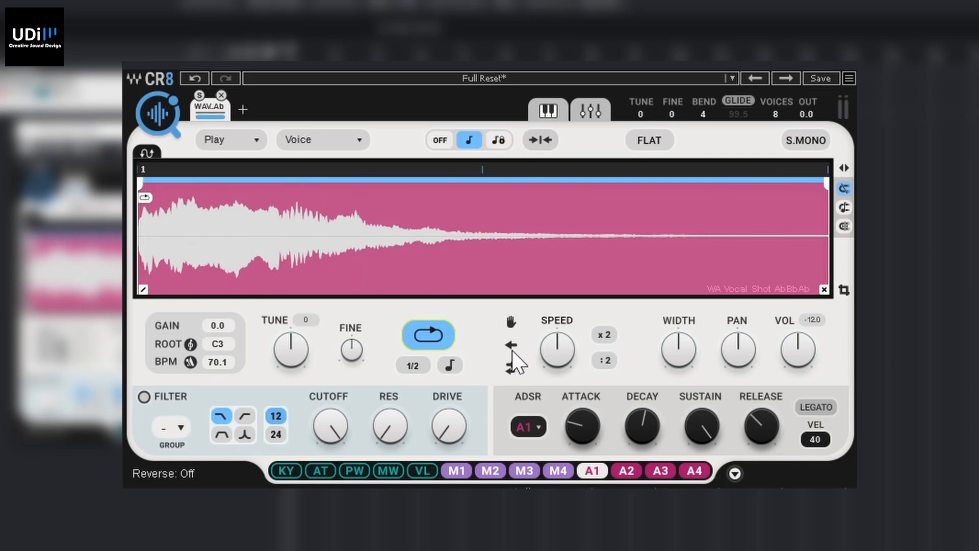
pyautogui.click(511, 368)
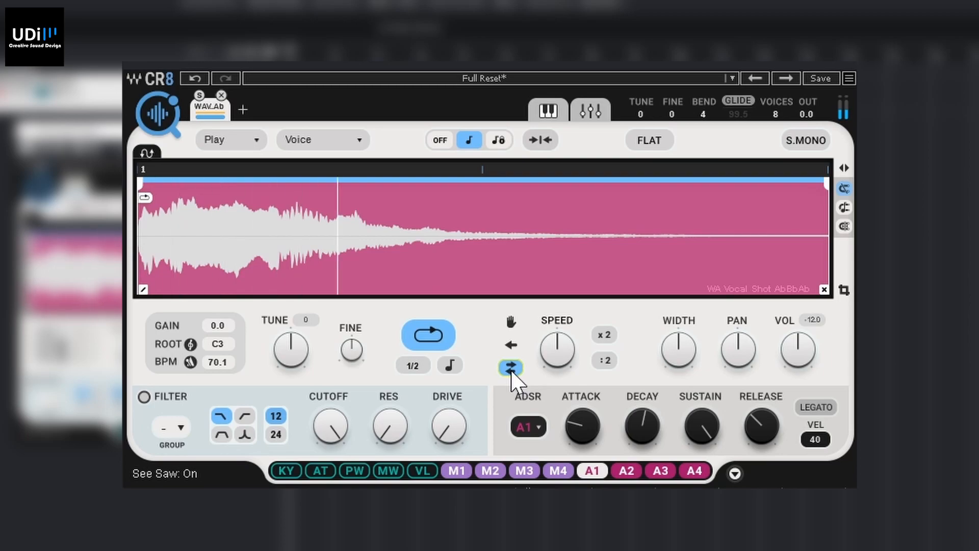
# Crossfade the vocal sample's loop end and shorten the loop to about 1/4T, cutting off the quiet tail.
pyautogui.click(824, 289)
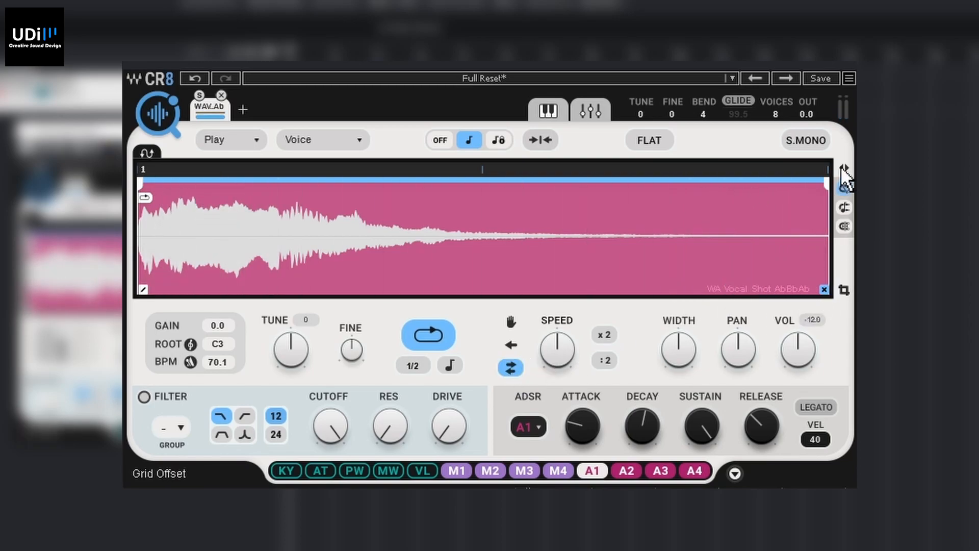
pyautogui.moveTo(827, 186)
pyautogui.mouseDown()
pyautogui.moveTo(516, 212)
pyautogui.moveTo(353, 213)
pyautogui.moveTo(336, 296)
pyautogui.moveTo(311, 289)
pyautogui.moveTo(360, 289)
pyautogui.mouseUp()
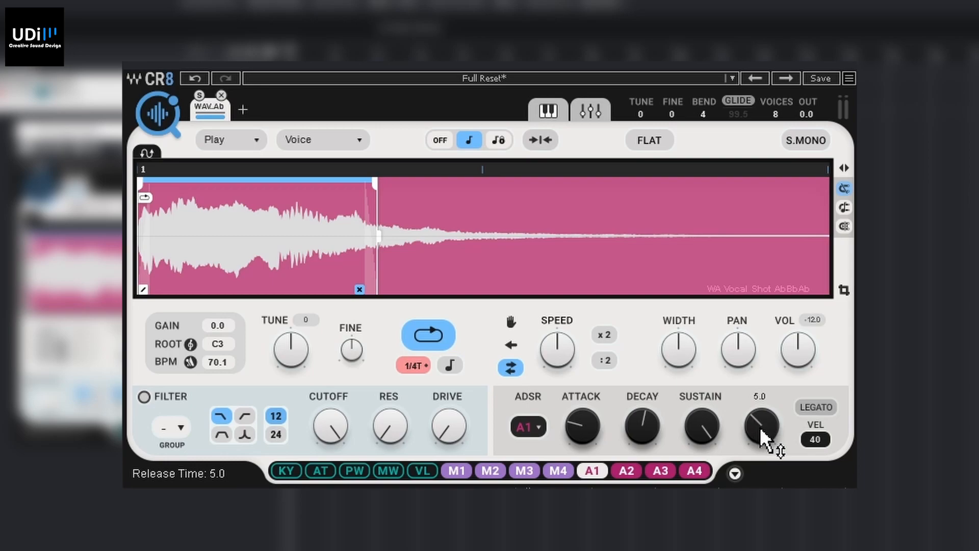
# Shape the A1 envelope with a minimal attack time of 0.1 and a much longer release time.
pyautogui.moveTo(760, 426); pyautogui.dragTo(759, 364)
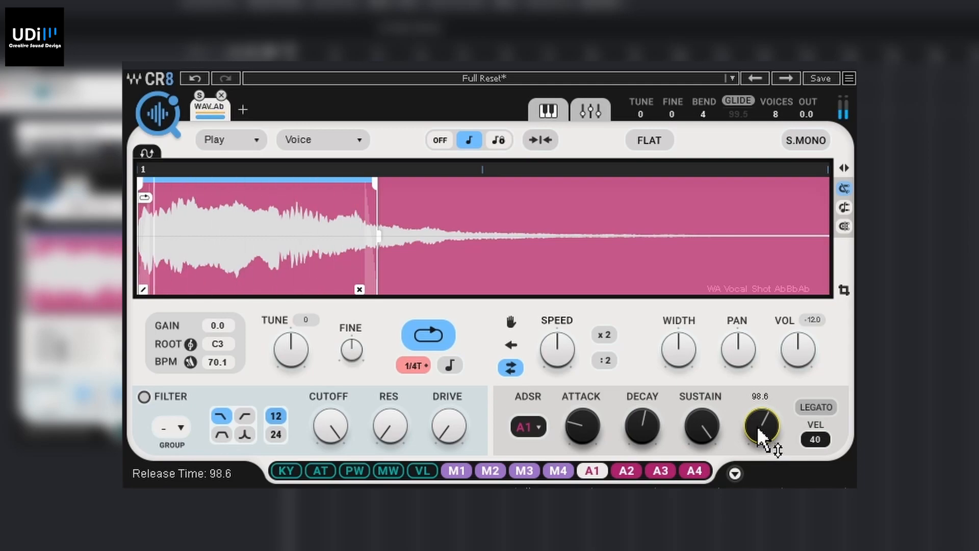
pyautogui.moveTo(760, 428)
pyautogui.mouseDown()
pyautogui.moveTo(756, 393)
pyautogui.moveTo(757, 431)
pyautogui.moveTo(749, 426)
pyautogui.mouseUp()
pyautogui.moveTo(572, 433); pyautogui.dragTo(572, 451)
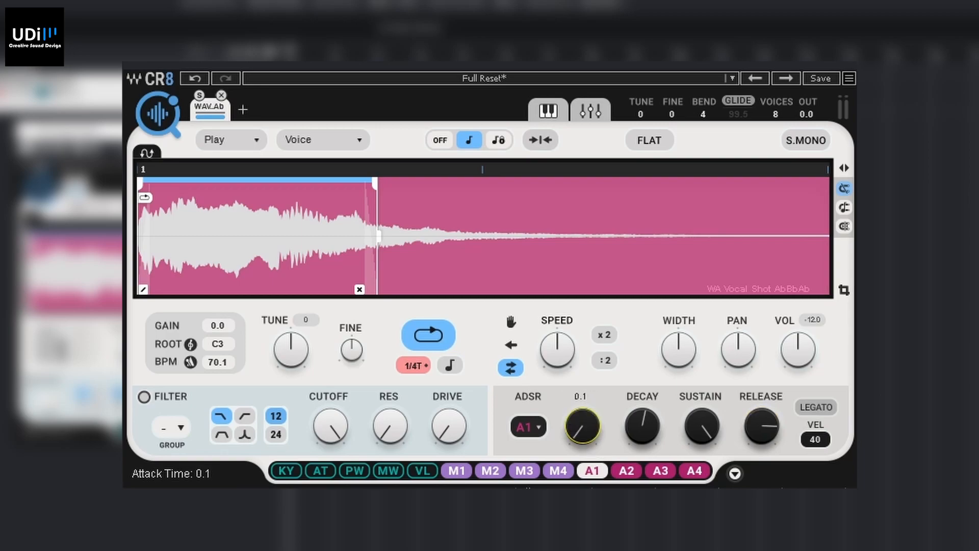
pyautogui.moveTo(572, 451)
pyautogui.mouseDown()
pyautogui.moveTo(572, 431)
pyautogui.moveTo(572, 451)
pyautogui.mouseUp()
pyautogui.moveTo(580, 426); pyautogui.dragTo(601, 436)
pyautogui.moveTo(762, 426)
pyautogui.mouseDown()
pyautogui.moveTo(762, 441)
pyautogui.moveTo(767, 425)
pyautogui.mouseUp()
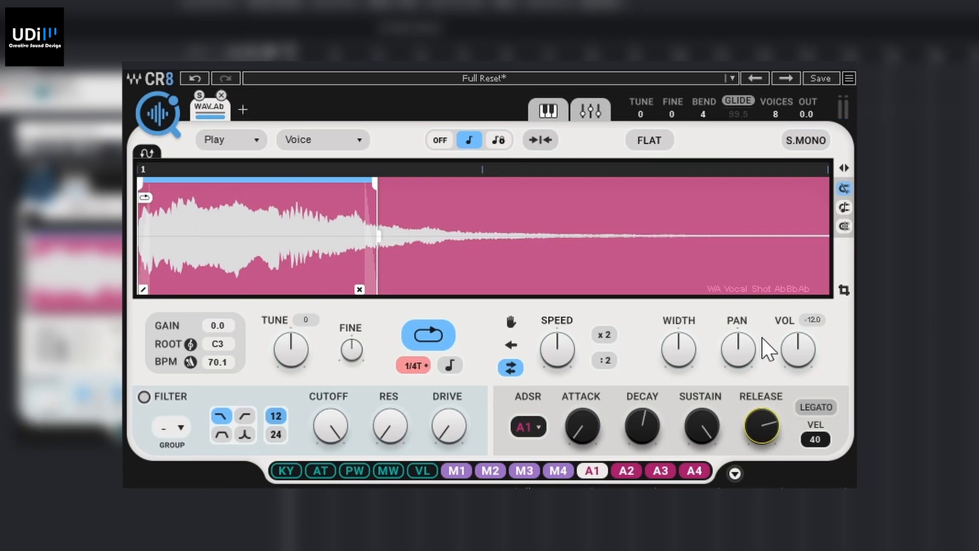
# Turn on the filter, try the PK filter type, and return it to low-pass.
pyautogui.click(144, 397)
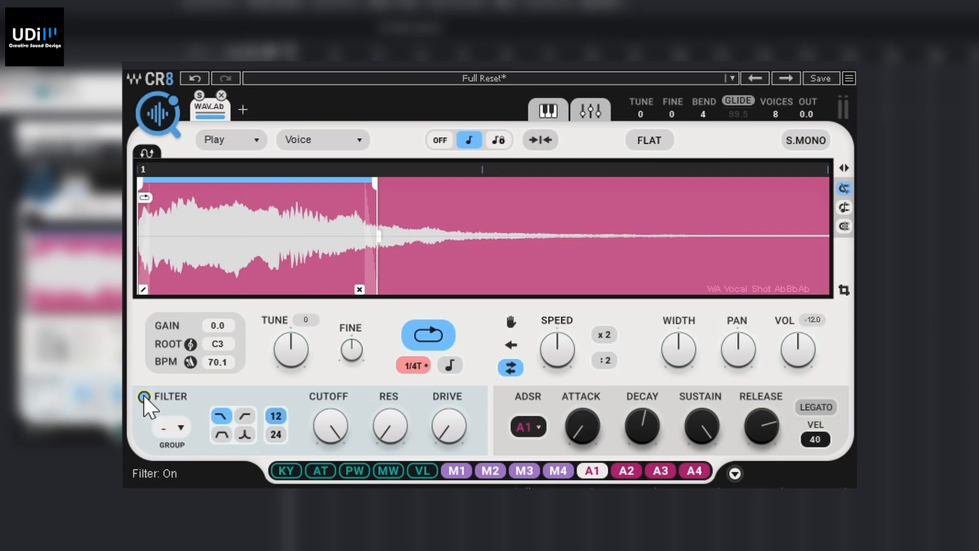
pyautogui.moveTo(332, 427)
pyautogui.click(243, 432)
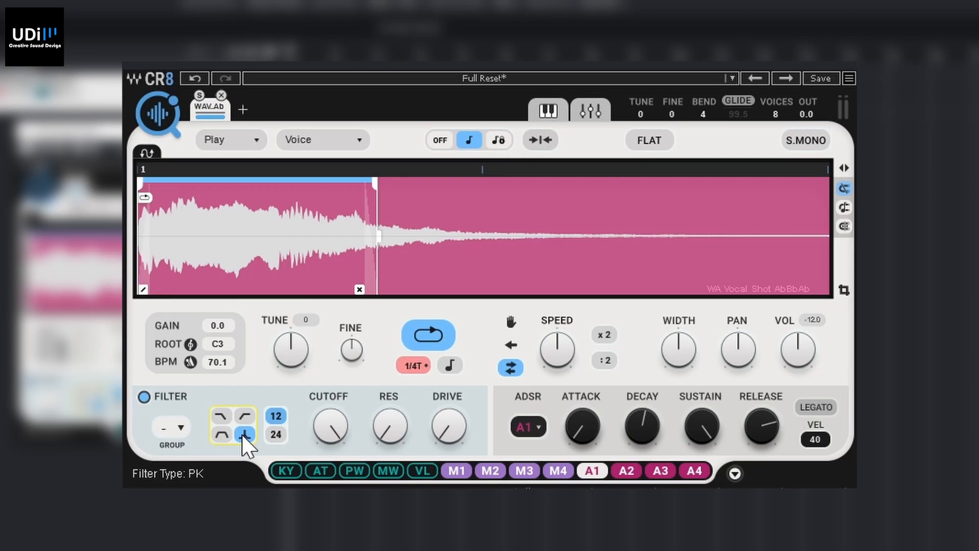
pyautogui.click(220, 421)
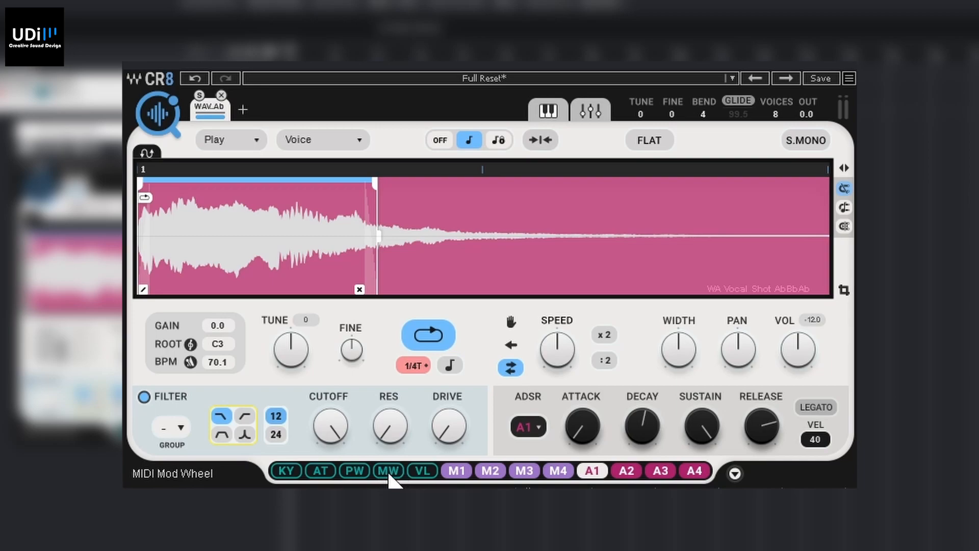
# Assign the MIDI mod wheel to the filter cutoff, lower the base cutoff, and give it an upward modulation range.
pyautogui.moveTo(387, 470); pyautogui.dragTo(329, 429)
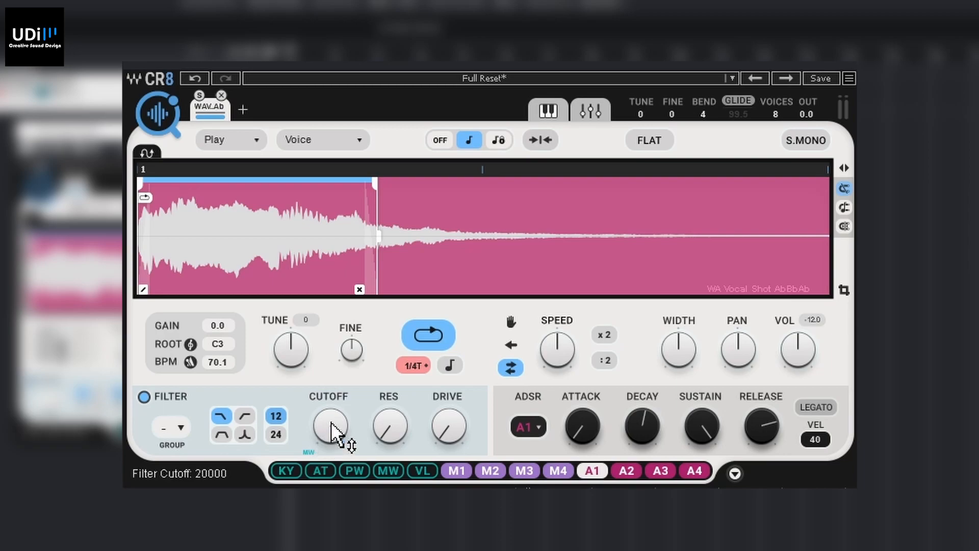
pyautogui.moveTo(331, 421); pyautogui.dragTo(331, 472)
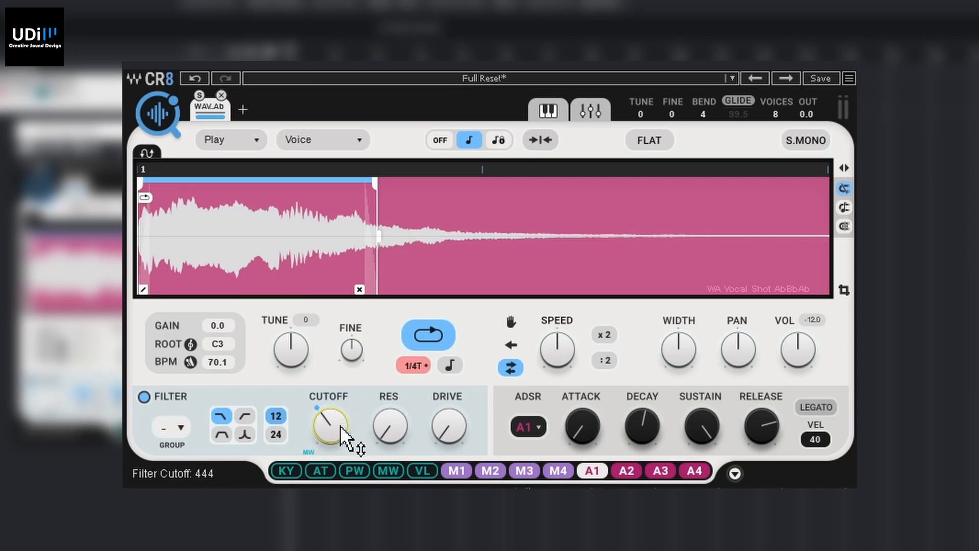
pyautogui.moveTo(341, 425); pyautogui.dragTo(305, 347)
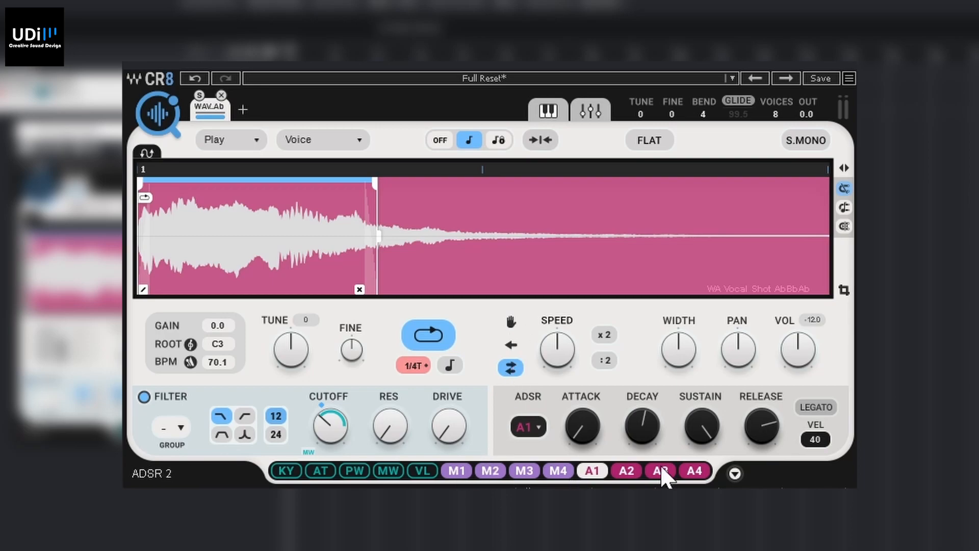
# Open the settings of modulator MOD 1 and envelope ADSR 1 to examine their controls.
pyautogui.click(456, 471)
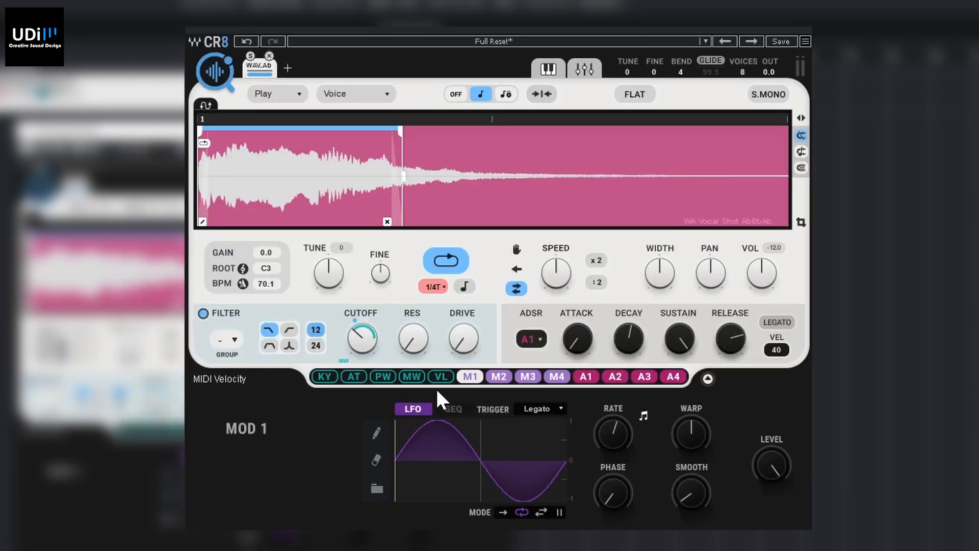
pyautogui.click(582, 376)
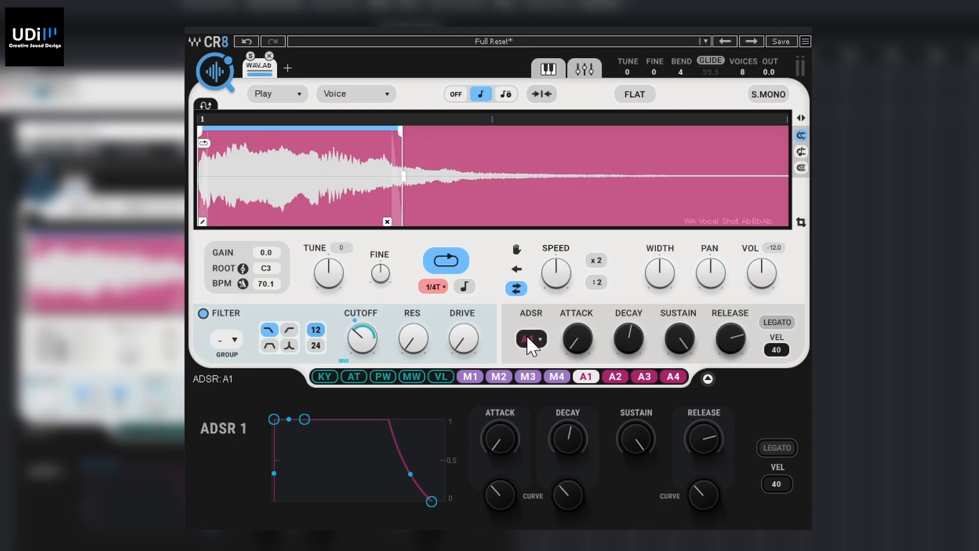
pyautogui.moveTo(585, 323)
# Try MOD 1 as a modulation source for Tune with an amount of 9, and clear the assignment to None.
pyautogui.click(471, 377)
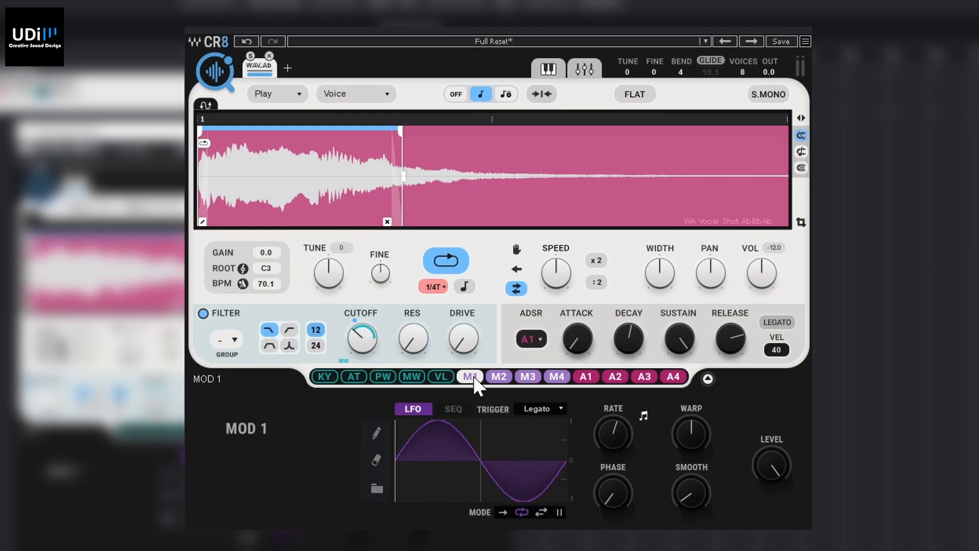
pyautogui.moveTo(470, 376); pyautogui.dragTo(324, 253)
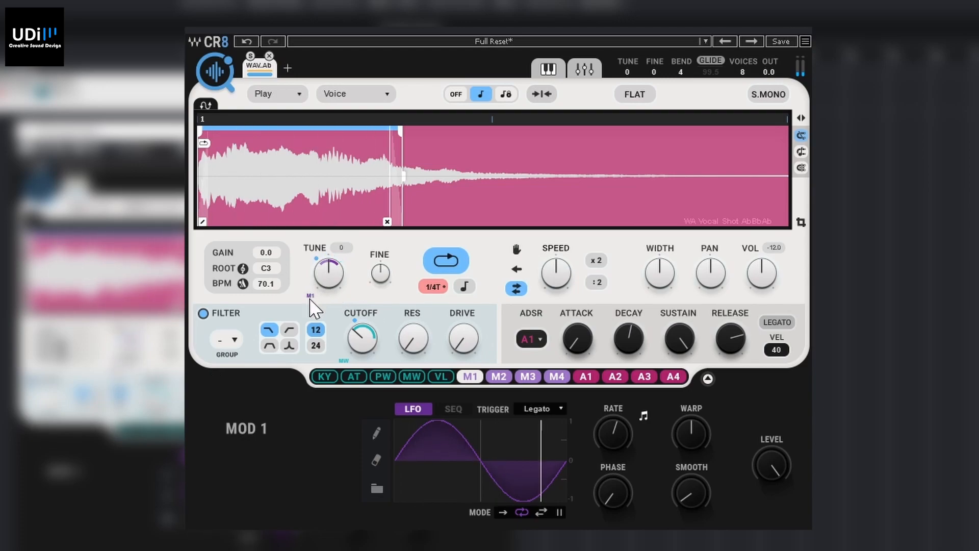
pyautogui.moveTo(313, 303); pyautogui.dragTo(303, 322)
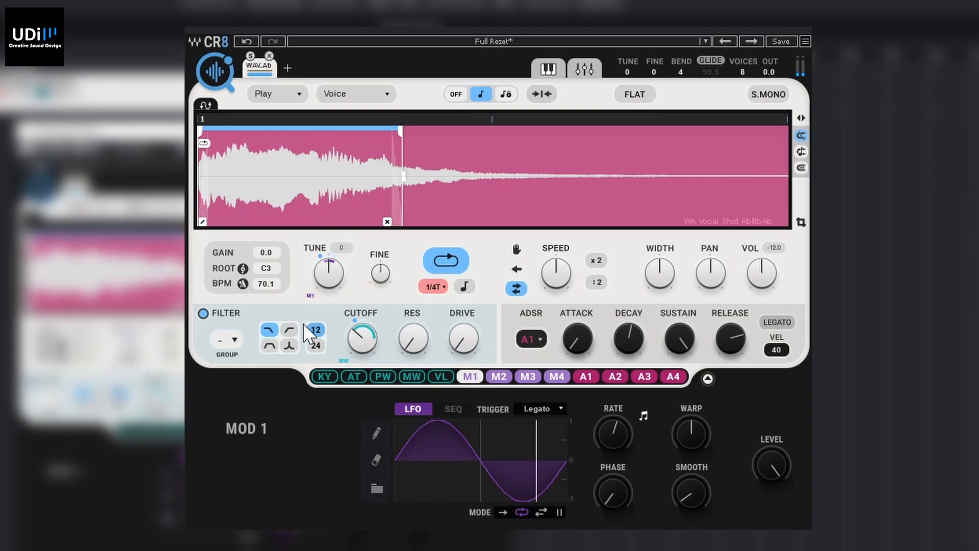
pyautogui.click(309, 296)
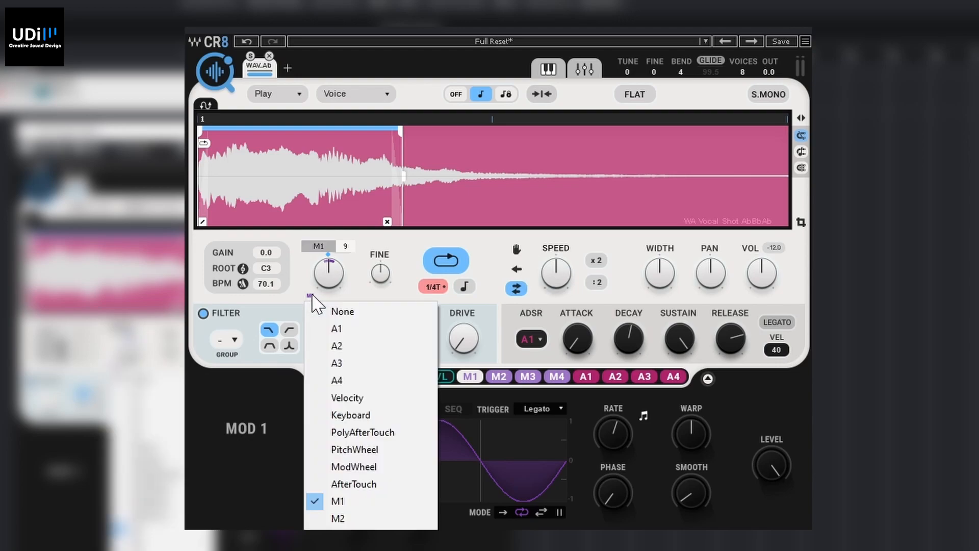
pyautogui.click(344, 312)
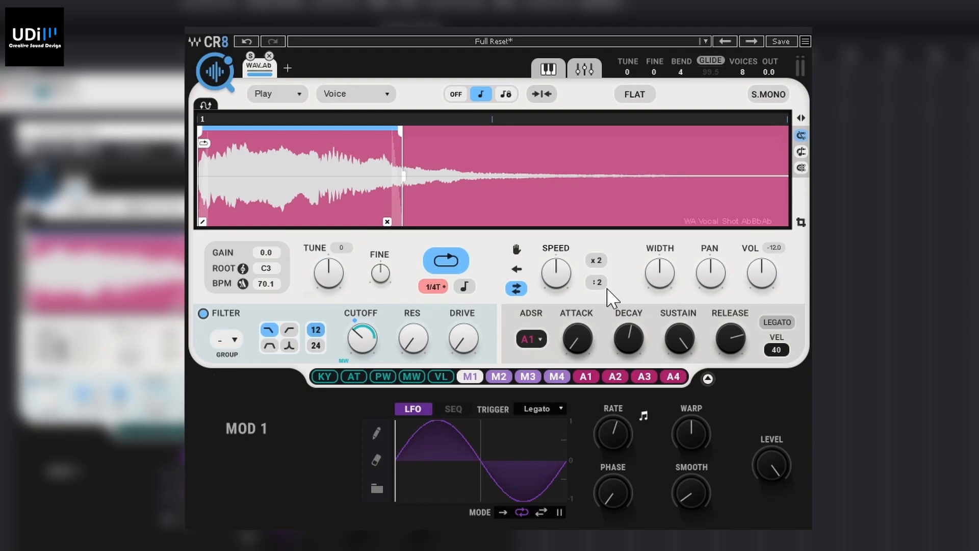
# Assign MOD 1 to the sample's Pan with a wide modulation range.
pyautogui.moveTo(470, 377); pyautogui.dragTo(691, 301)
pyautogui.moveTo(691, 295)
pyautogui.moveTo(712, 247); pyautogui.dragTo(715, 227)
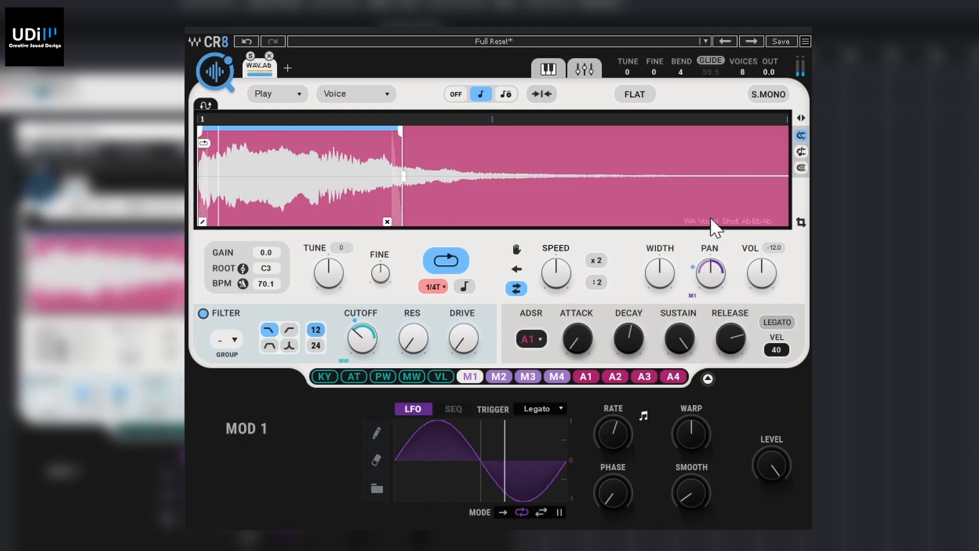
# Slow down the MOD 1 LFO rate so that the panning moves more gradually.
pyautogui.moveTo(598, 431)
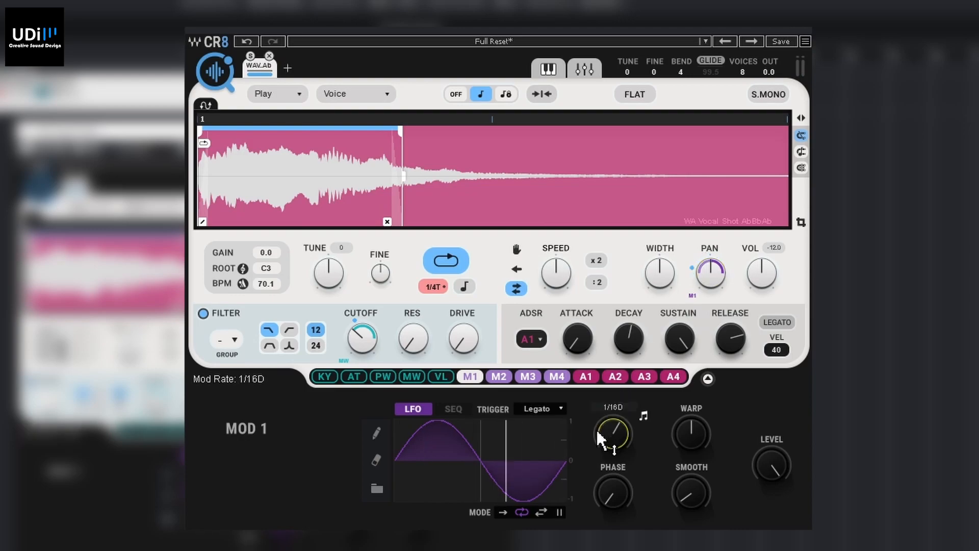
pyautogui.moveTo(612, 436); pyautogui.dragTo(612, 457)
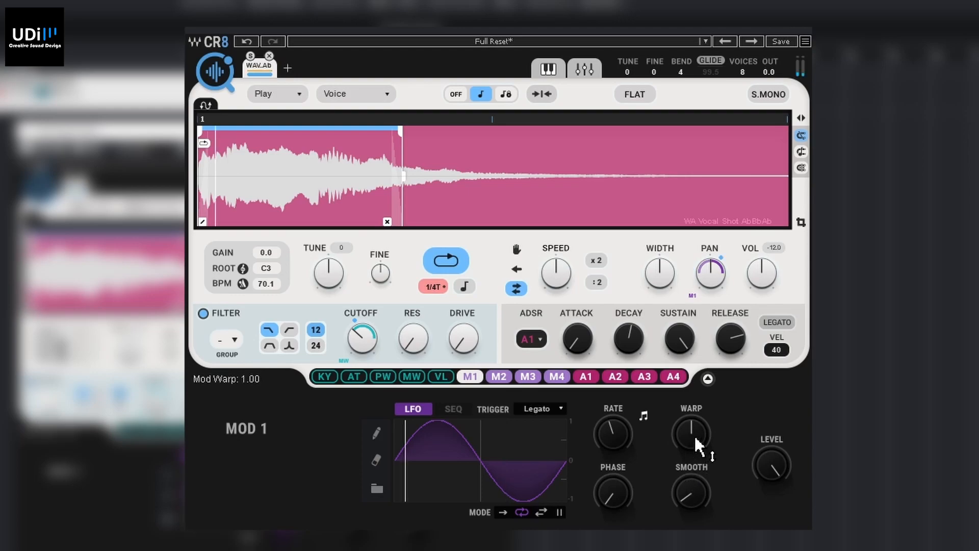
pyautogui.moveTo(613, 437); pyautogui.dragTo(616, 427)
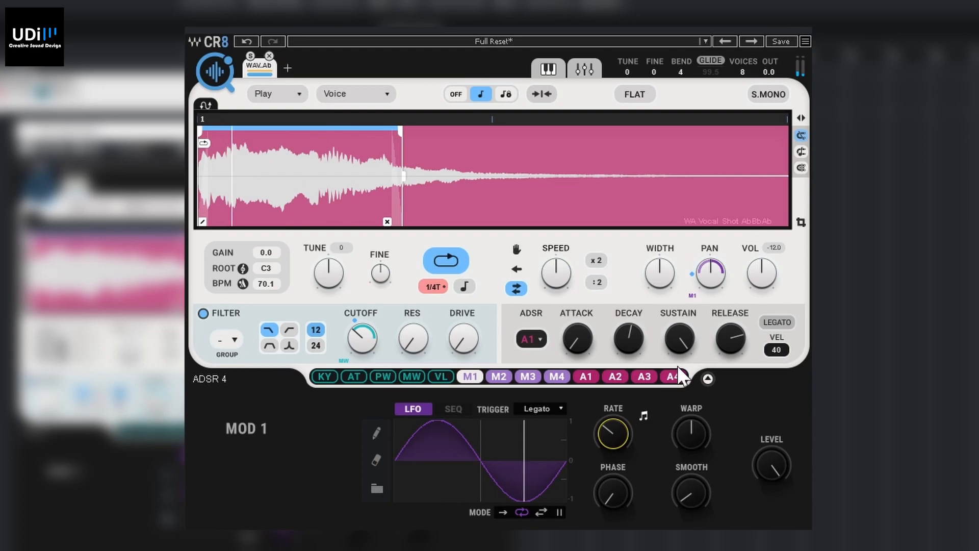
pyautogui.moveTo(693, 348)
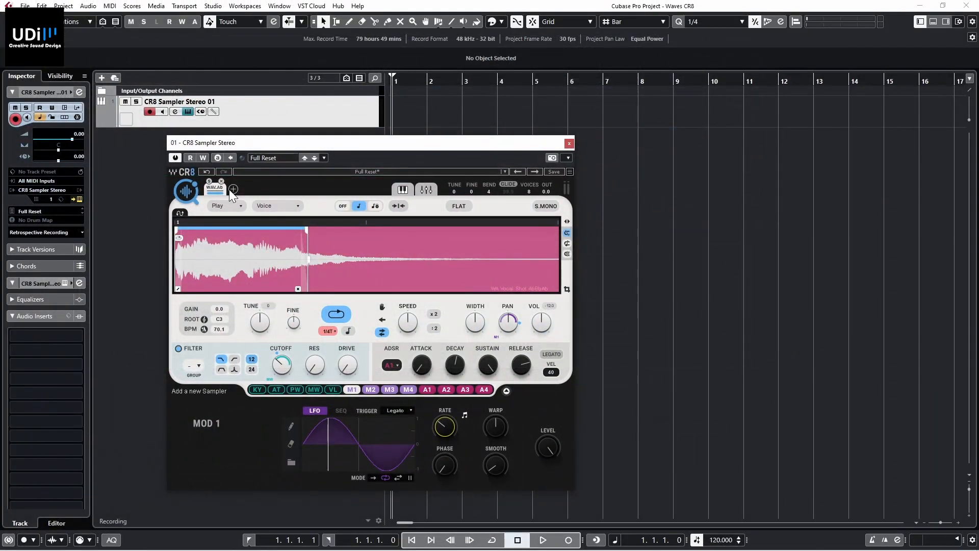
# Add a second sampler slot and open the COSMOS sample finder for it, filtered to loops.
pyautogui.click(232, 189)
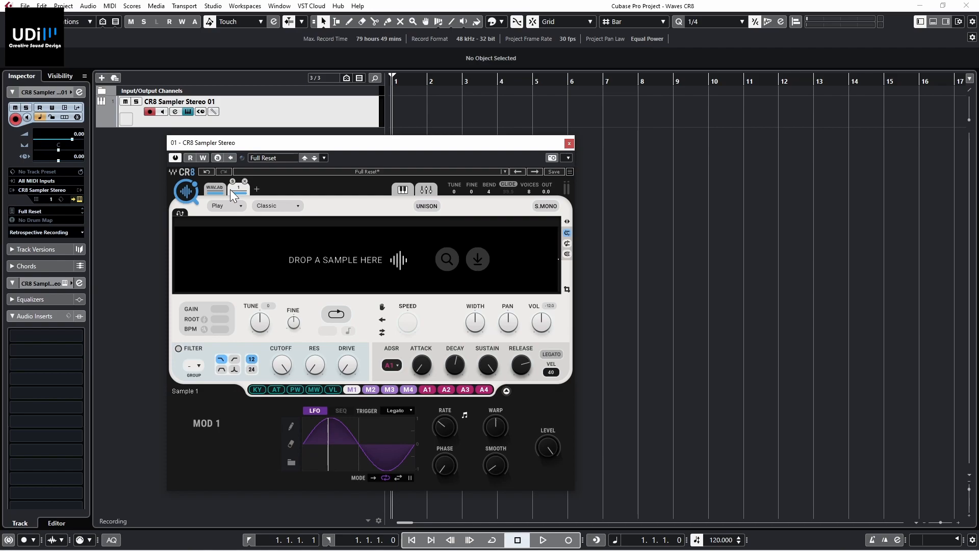
pyautogui.click(445, 259)
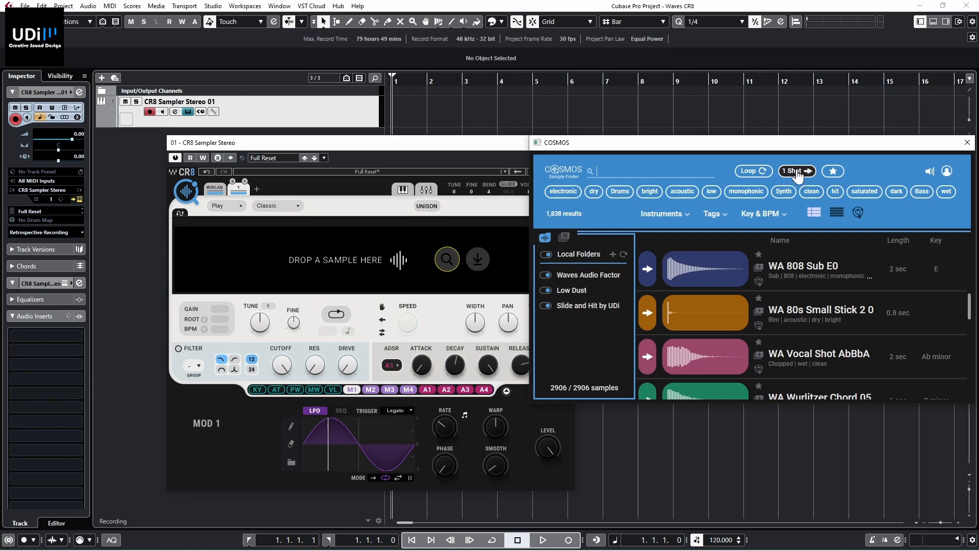
pyautogui.click(753, 171)
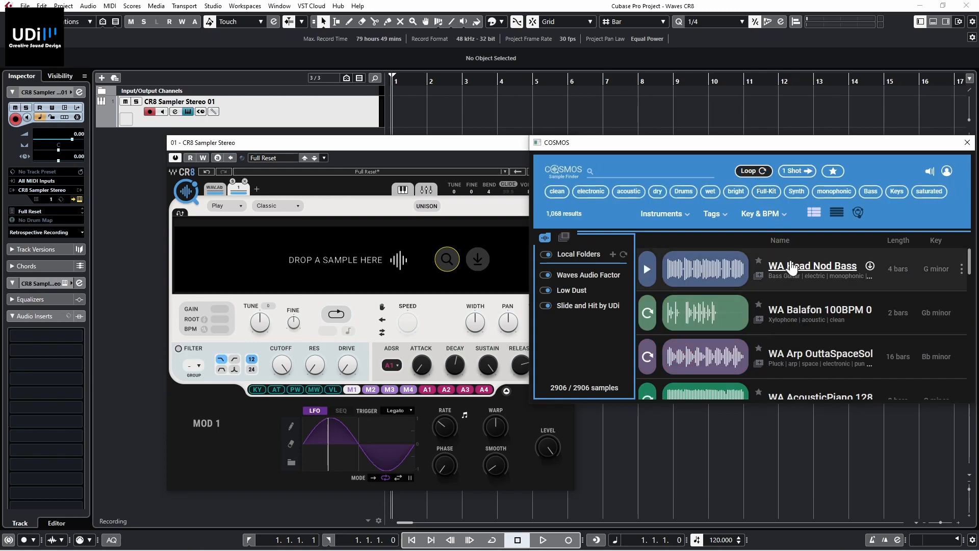
# Browse the loop results in COSMOS and audition the WA Bass 140BPM and WA Lead ATYYA 120BPM loops.
pyautogui.scroll(-5, 671, 286)
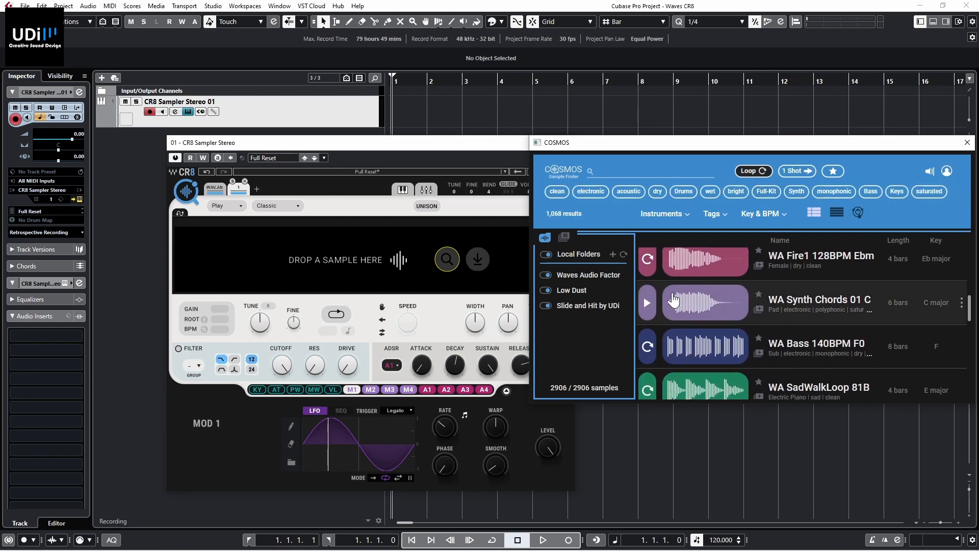
pyautogui.click(645, 343)
pyautogui.scroll(-2, 643, 326)
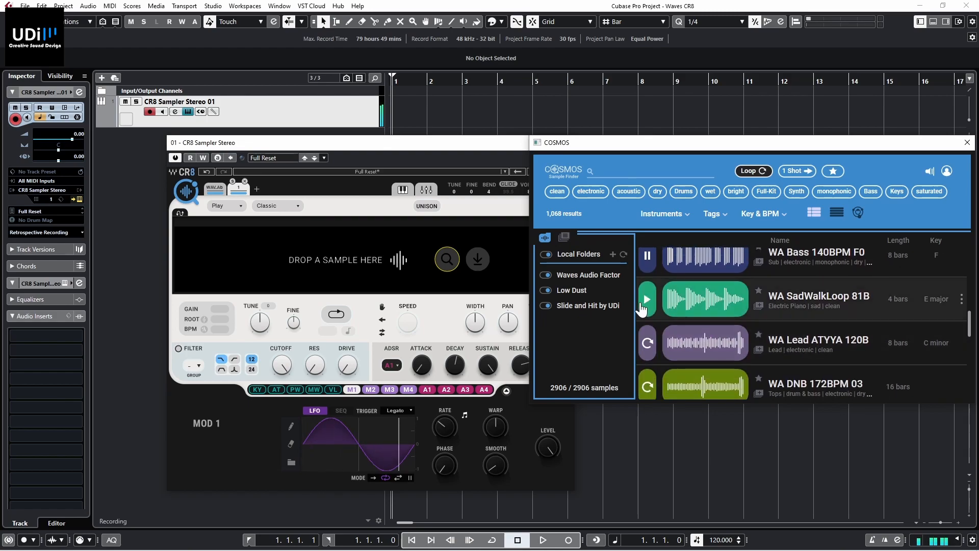
pyautogui.click(647, 351)
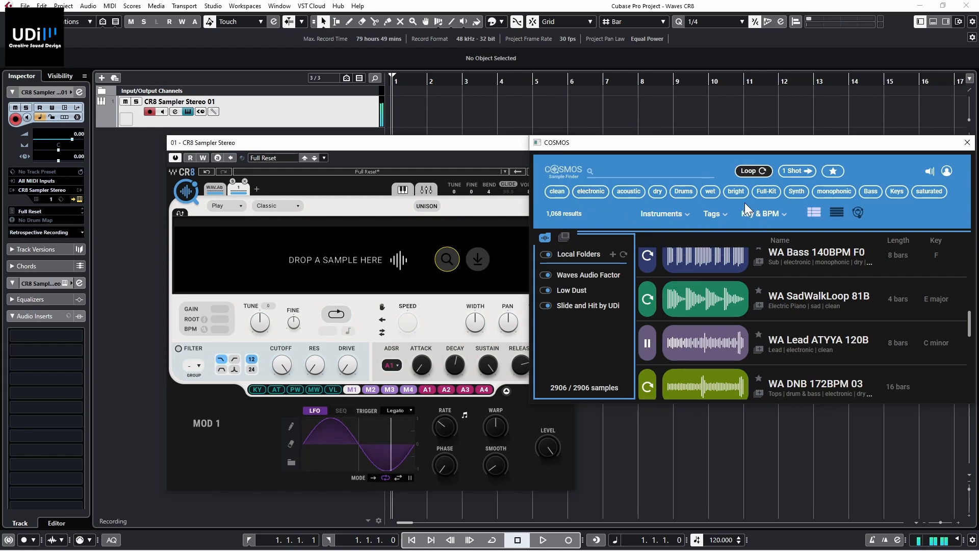
# Filter the loops to Drums, load the WA Deephouse 120BPM loop into the second sampler, and close the sample finder.
pyautogui.click(684, 191)
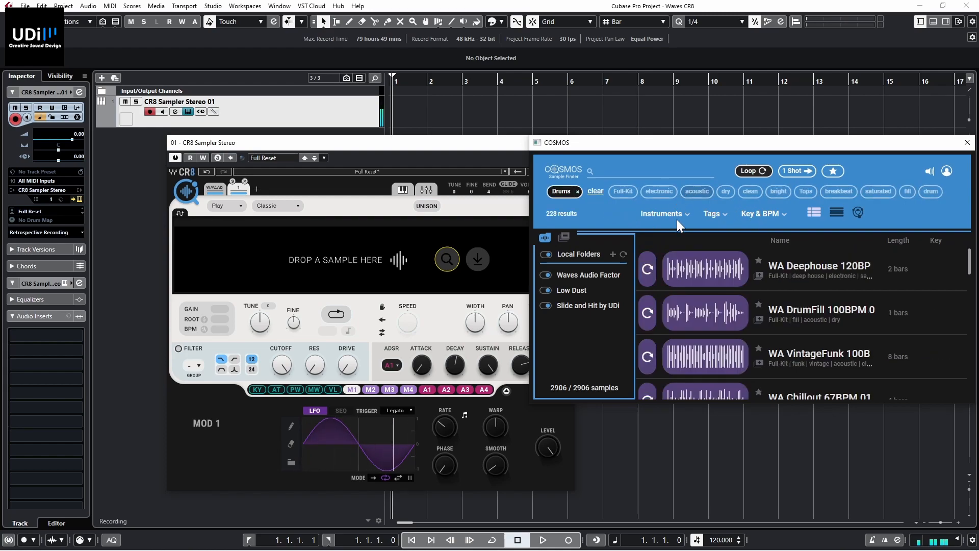
pyautogui.click(648, 271)
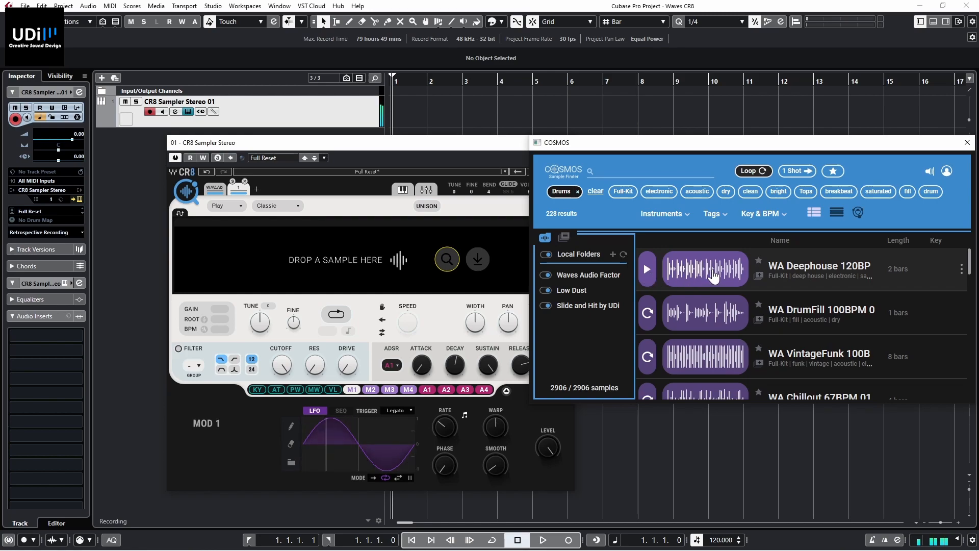
pyautogui.moveTo(713, 277); pyautogui.dragTo(377, 269)
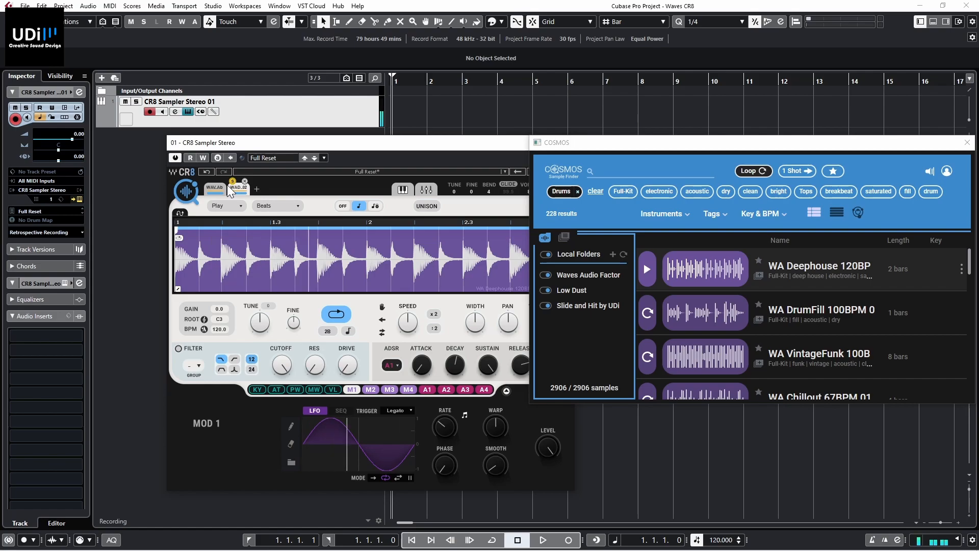
pyautogui.click(967, 143)
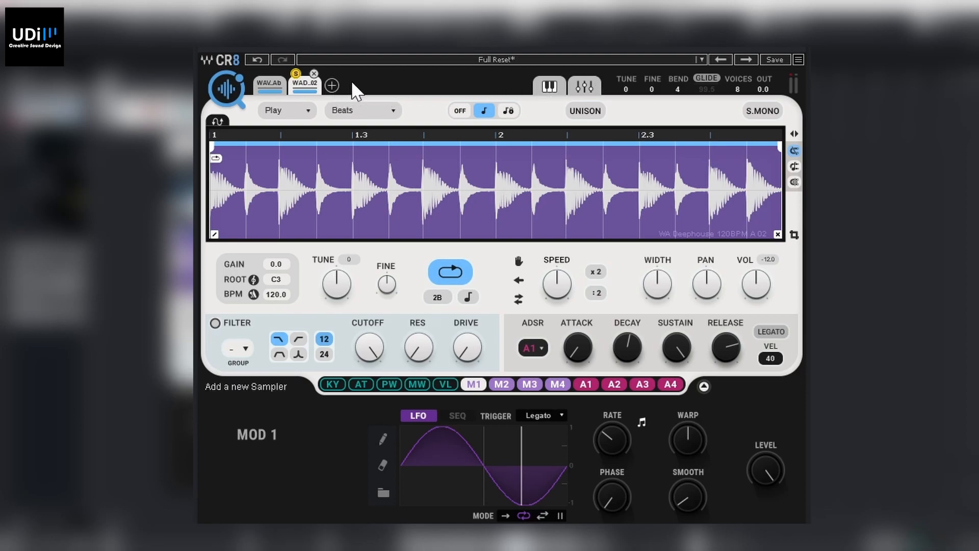
# In the key mapping view, turn off solo for the Deephouse sampler and limit its pitch range to C-2 through B2.
pyautogui.click(548, 86)
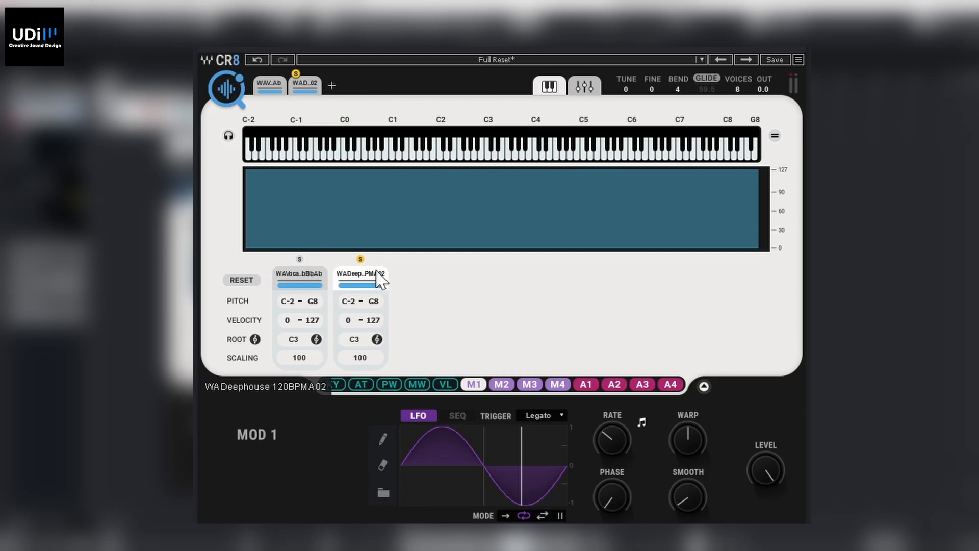
pyautogui.click(360, 259)
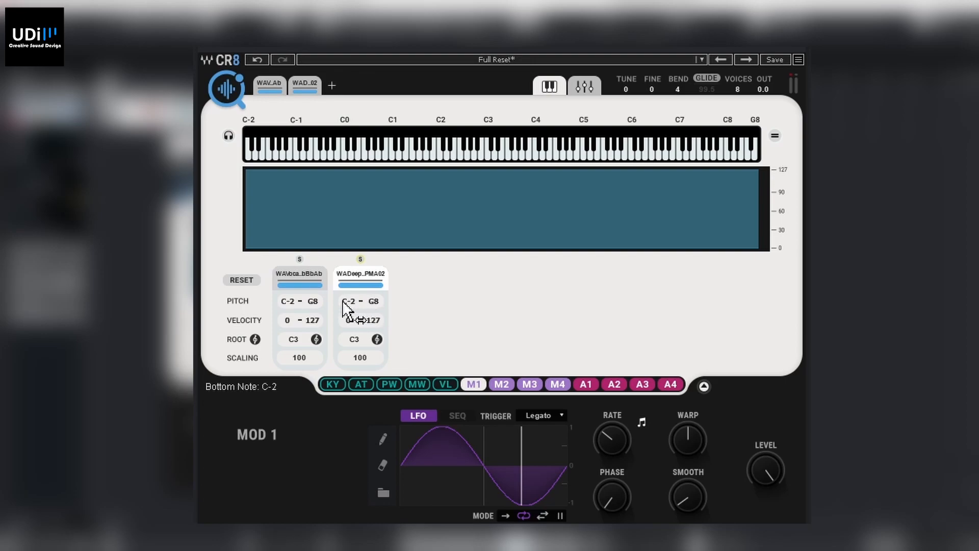
pyautogui.click(376, 301)
pyautogui.moveTo(376, 302); pyautogui.dragTo(376, 344)
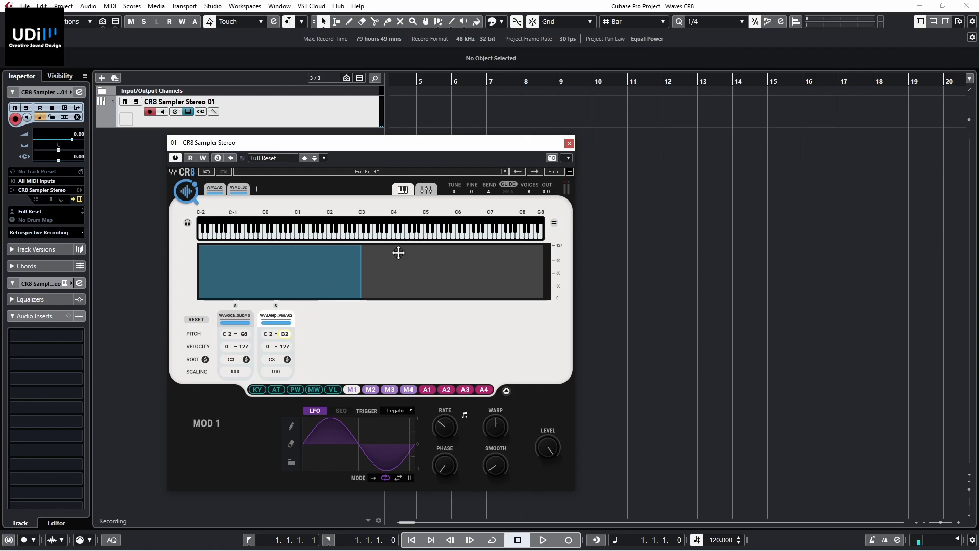
# Add the Crystal Samples folder from the Udi directory on the Samples drive to the COSMOS local folders.
pyautogui.click(187, 192)
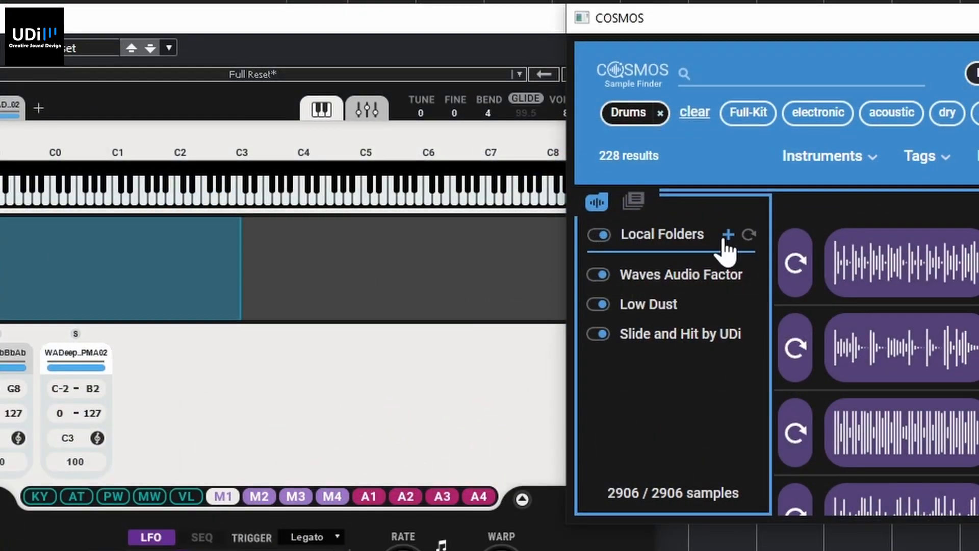
pyautogui.click(728, 234)
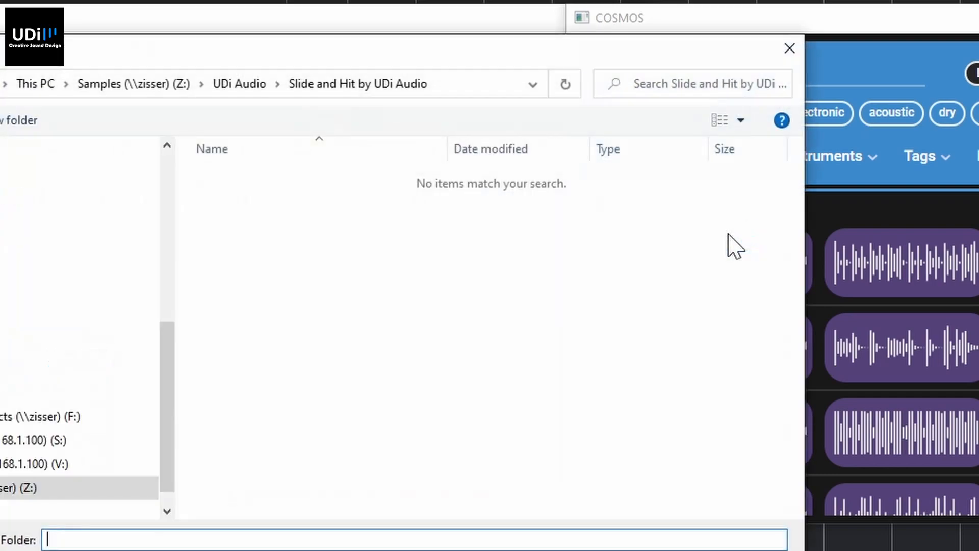
pyautogui.click(238, 90)
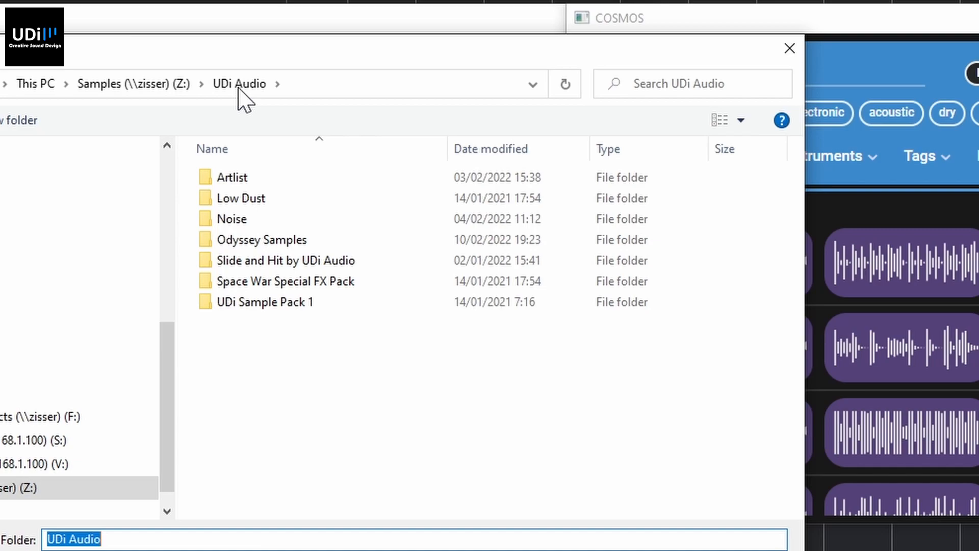
pyautogui.click(160, 87)
pyautogui.scroll(-8, 279, 314)
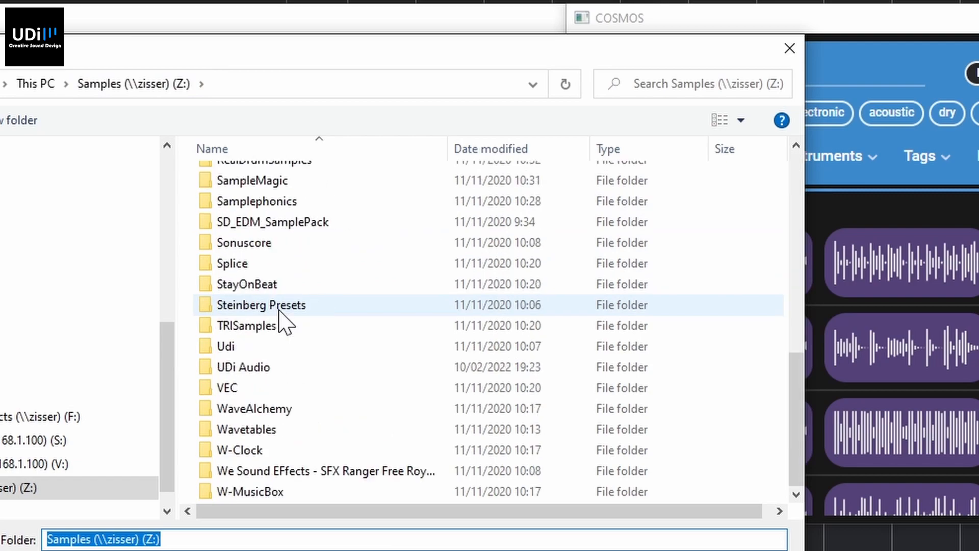
pyautogui.doubleClick(239, 351)
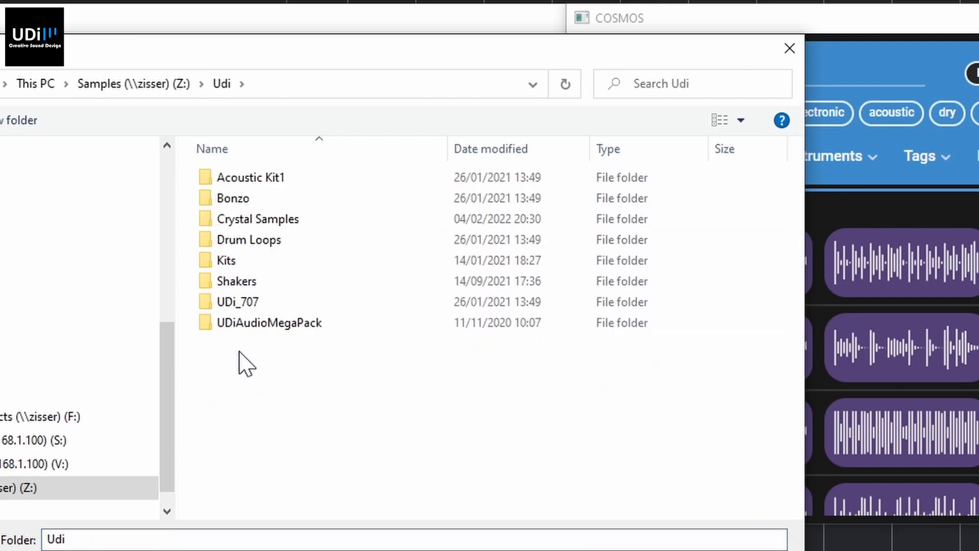
pyautogui.click(268, 221)
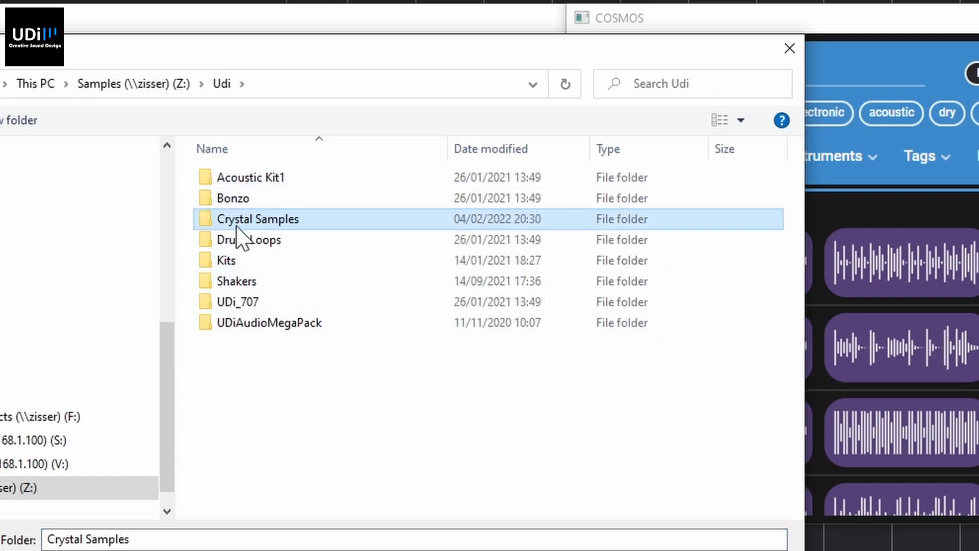
pyautogui.click(622, 550)
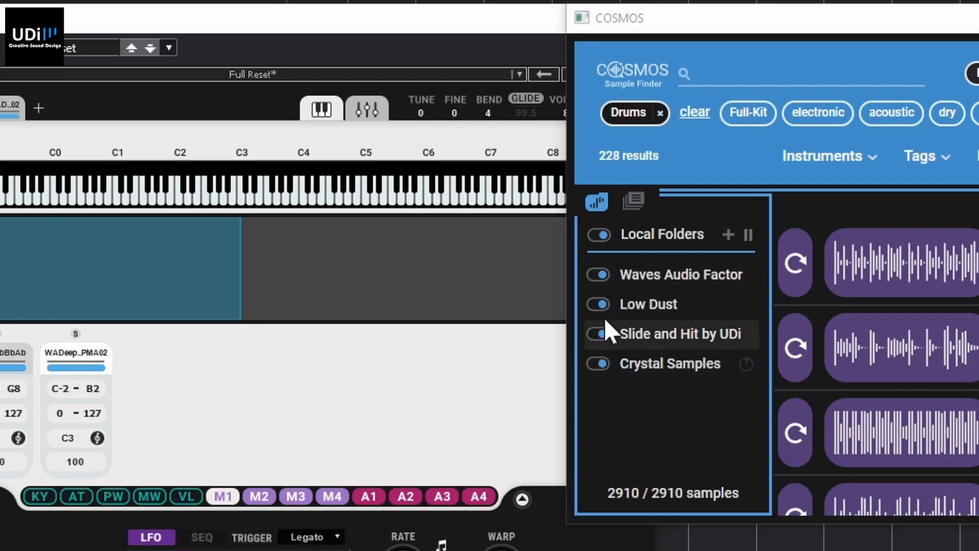
# Restrict COSMOS to the Crystal Samples folder, clearing the Drums filter and showing one-shots instead of loops.
pyautogui.click(596, 237)
pyautogui.click(596, 371)
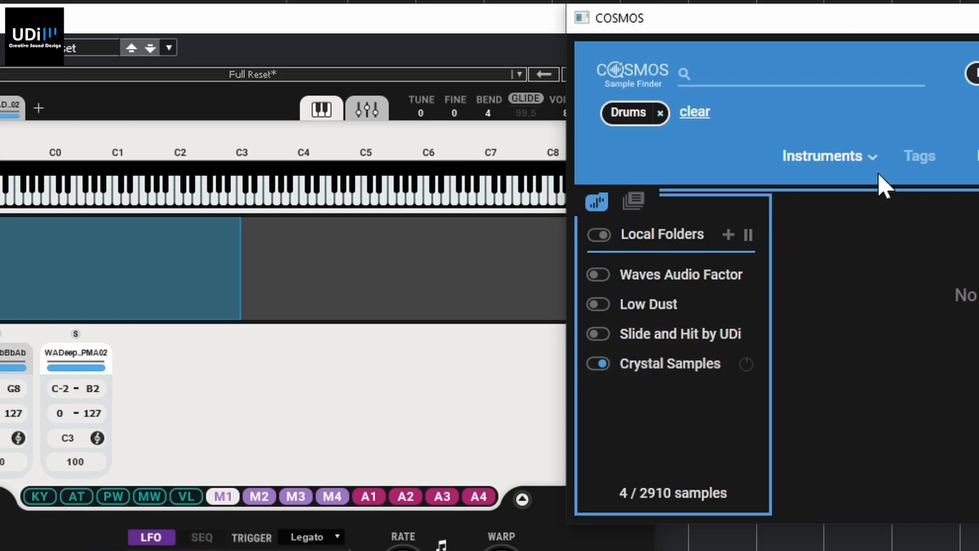
pyautogui.click(694, 112)
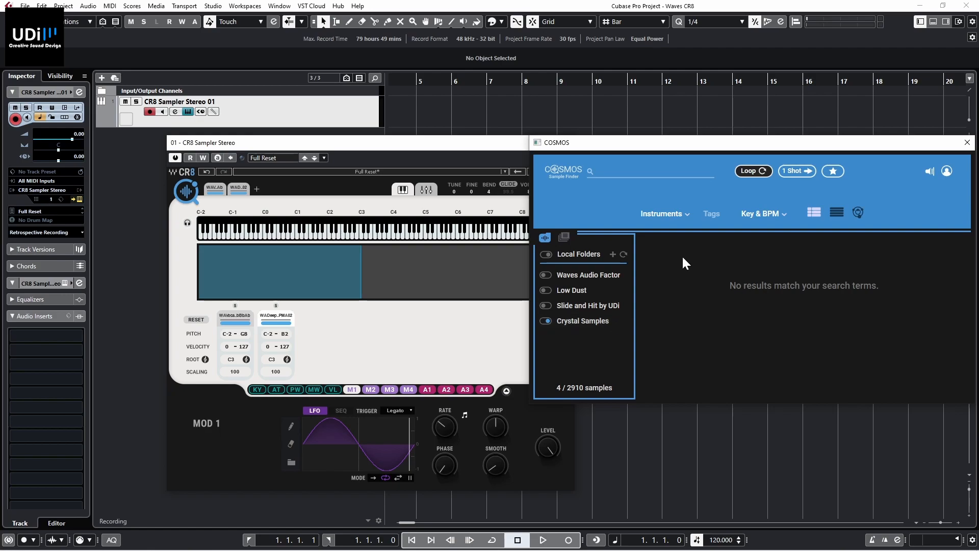
pyautogui.click(797, 170)
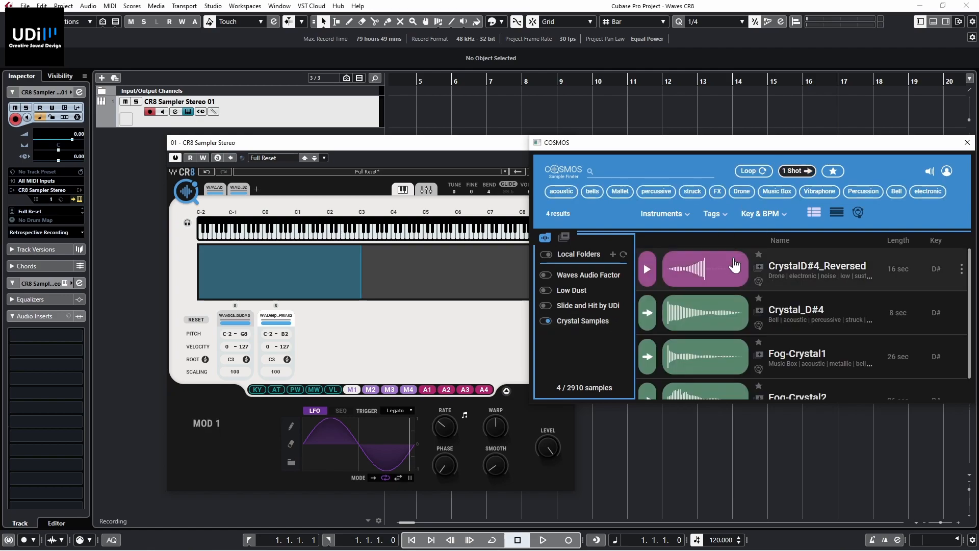
# Remove the Deephouse drum sampler and the vocal sampler to leave one empty sampler slot.
pyautogui.click(240, 190)
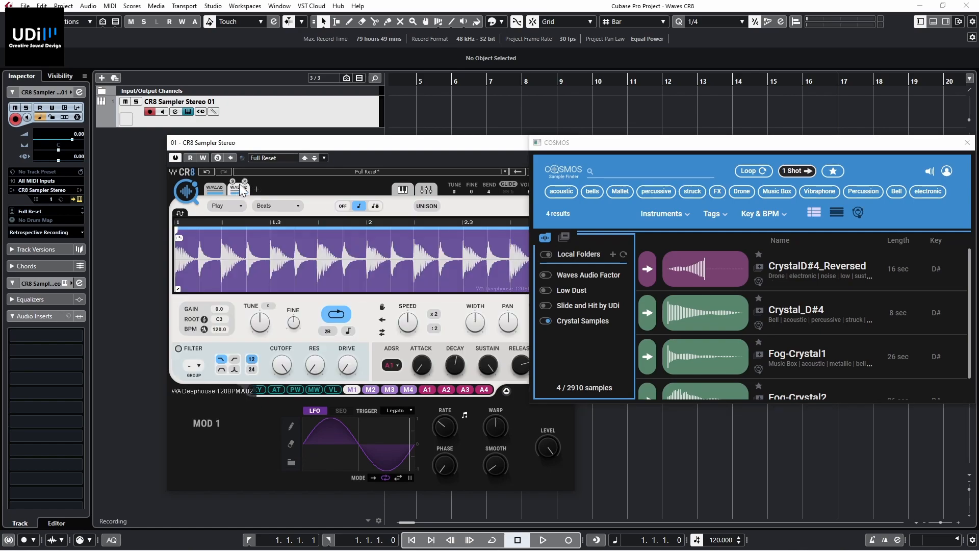
pyautogui.click(246, 175)
pyautogui.click(245, 181)
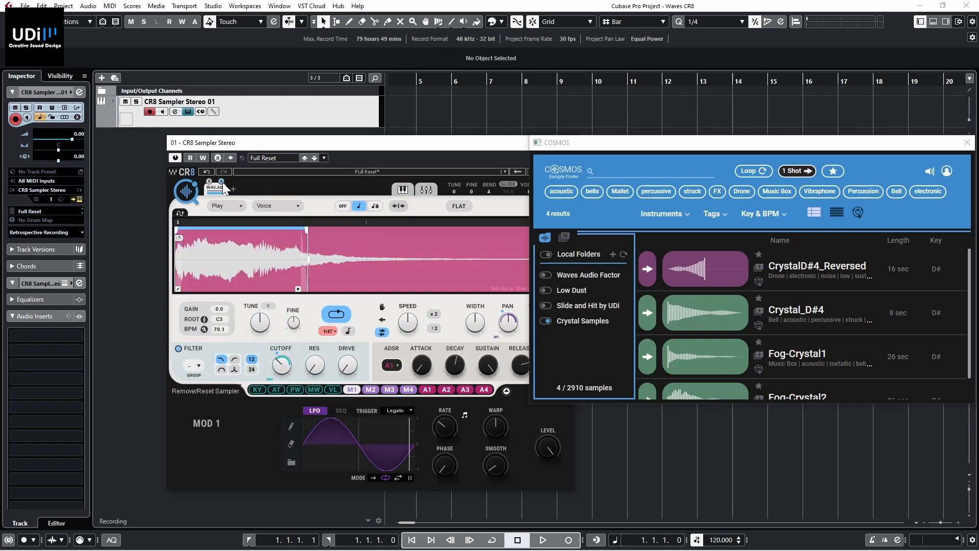
pyautogui.click(222, 182)
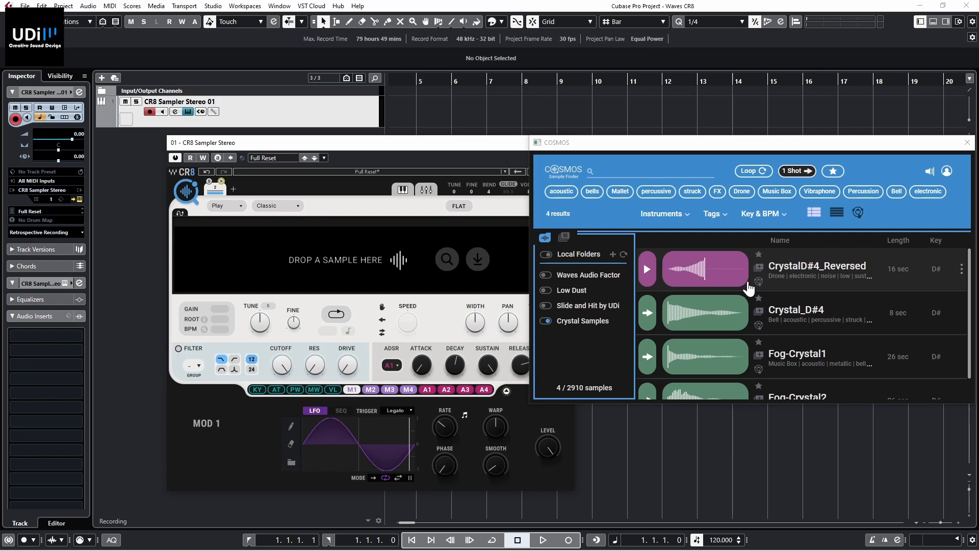
# Audition the Crystal_D#4 one-shot, load it into the empty sampler, and close the sample finder.
pyautogui.click(716, 317)
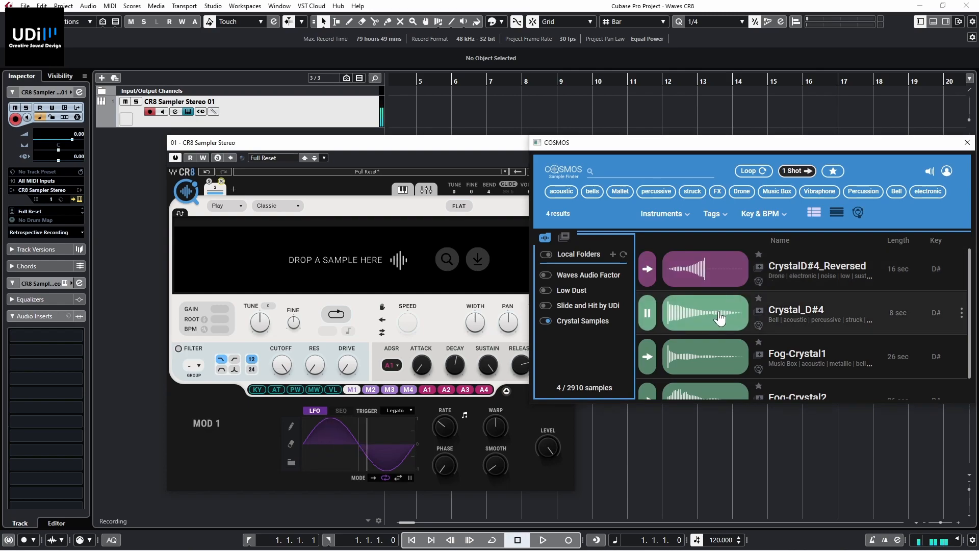
pyautogui.moveTo(720, 317); pyautogui.dragTo(620, 269)
pyautogui.moveTo(372, 259); pyautogui.dragTo(374, 267)
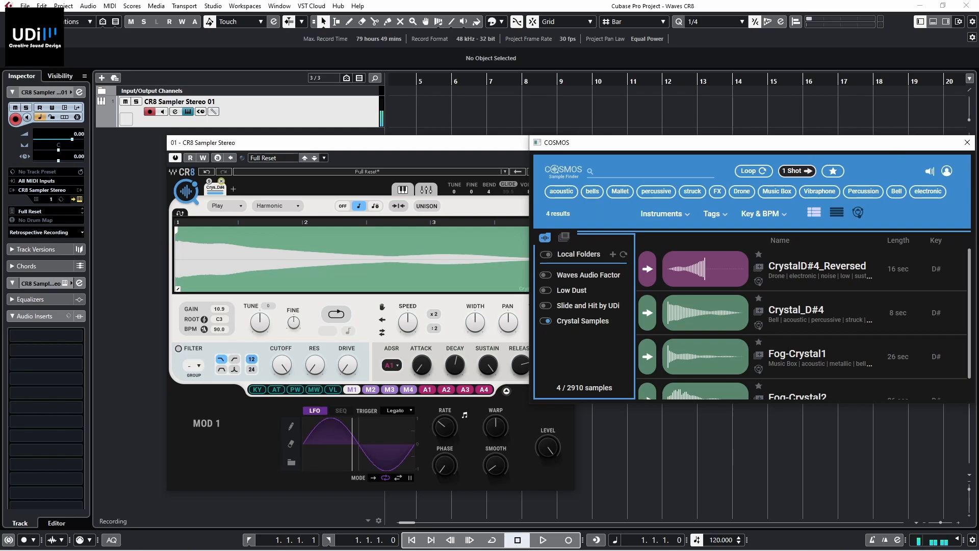
pyautogui.click(967, 142)
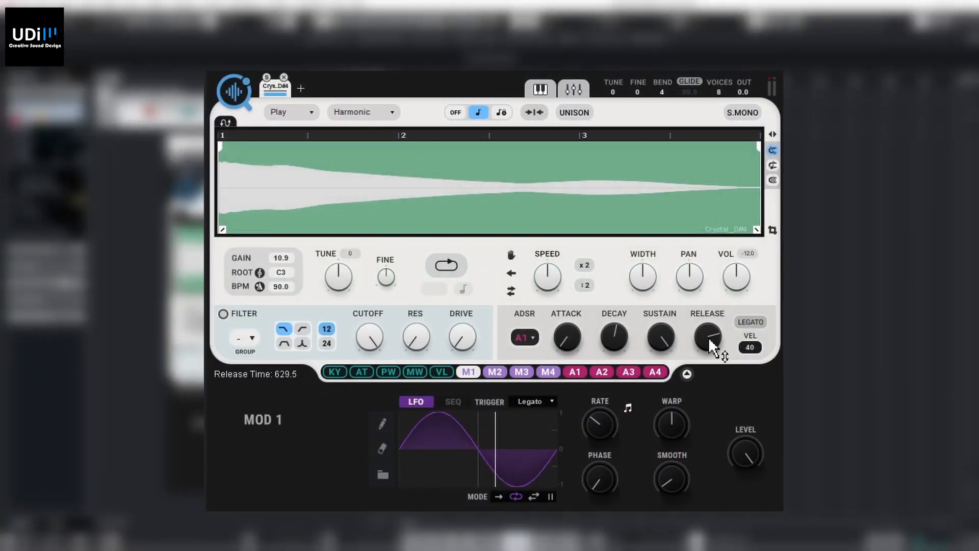
# Lengthen the Crystal_D#4 sample's amplitude release and set its root note to D#3.
pyautogui.moveTo(709, 340); pyautogui.dragTo(703, 337)
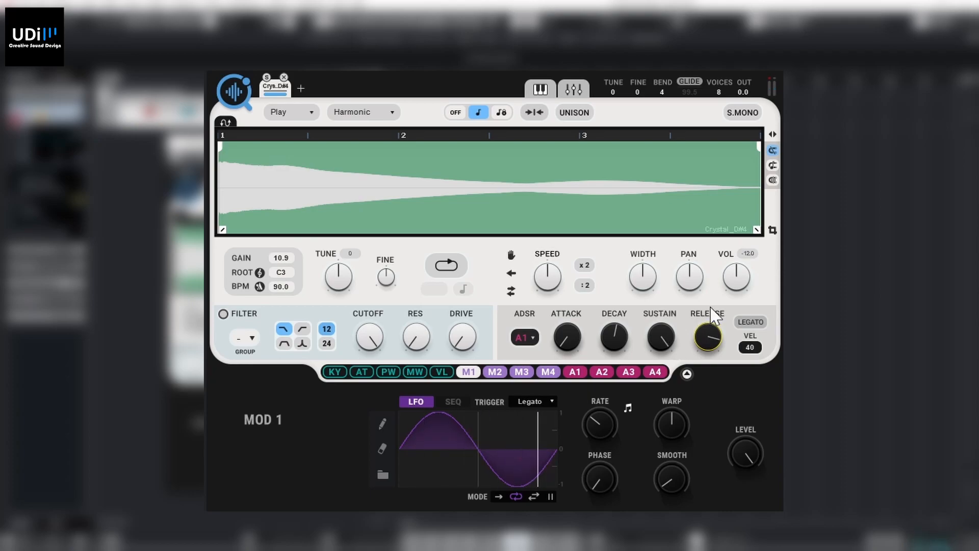
pyautogui.click(287, 276)
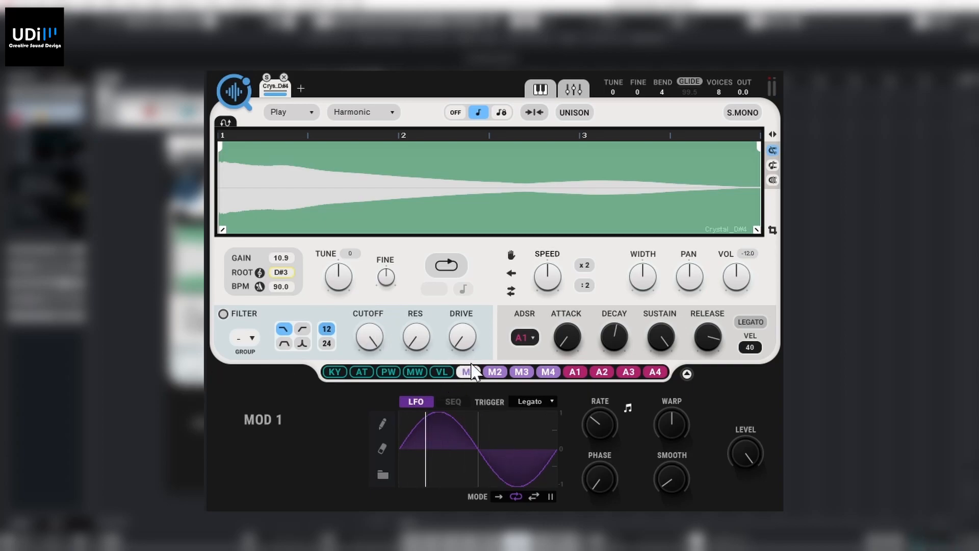
# Assign MOD 1 to the filter cutoff, and enable the low-pass filter with a lowered cutoff.
pyautogui.moveTo(469, 372); pyautogui.dragTo(371, 334)
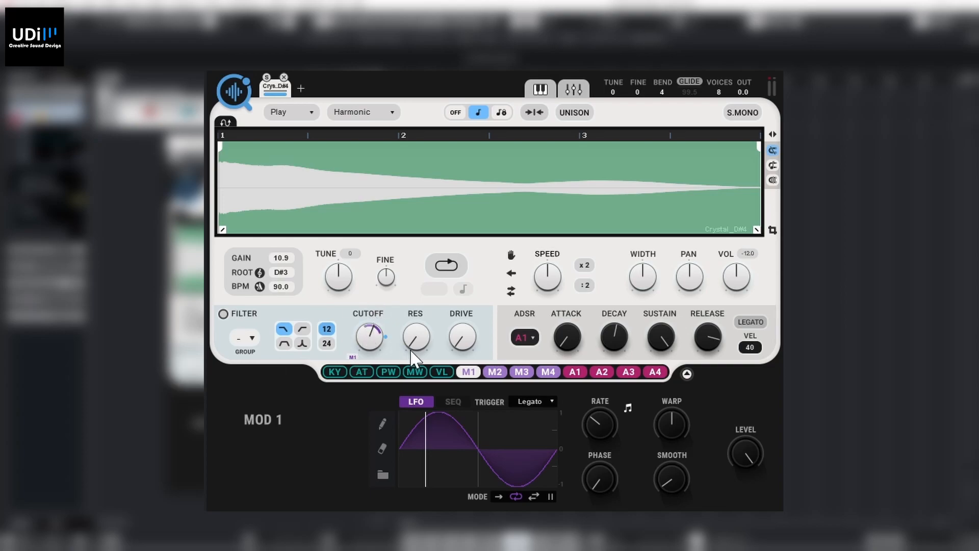
pyautogui.moveTo(380, 354); pyautogui.dragTo(380, 372)
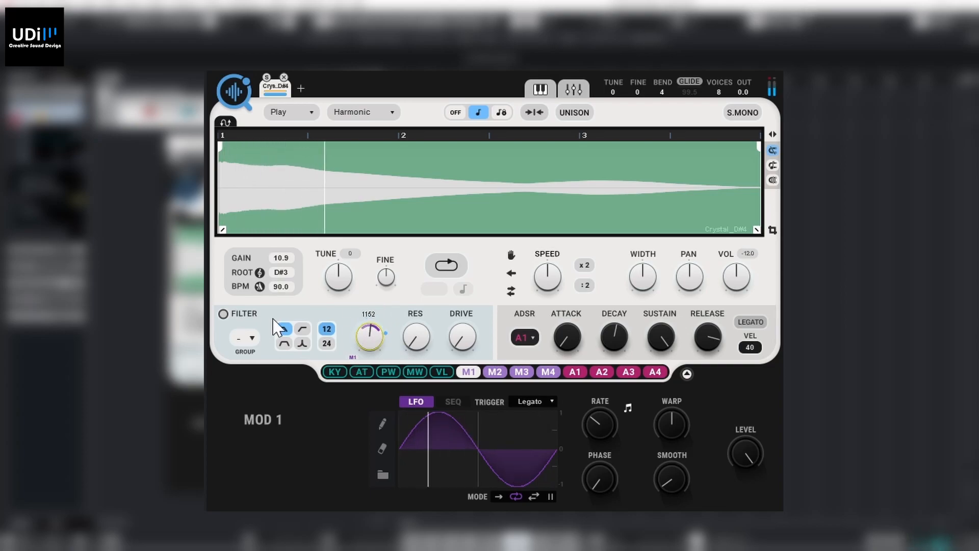
pyautogui.click(224, 314)
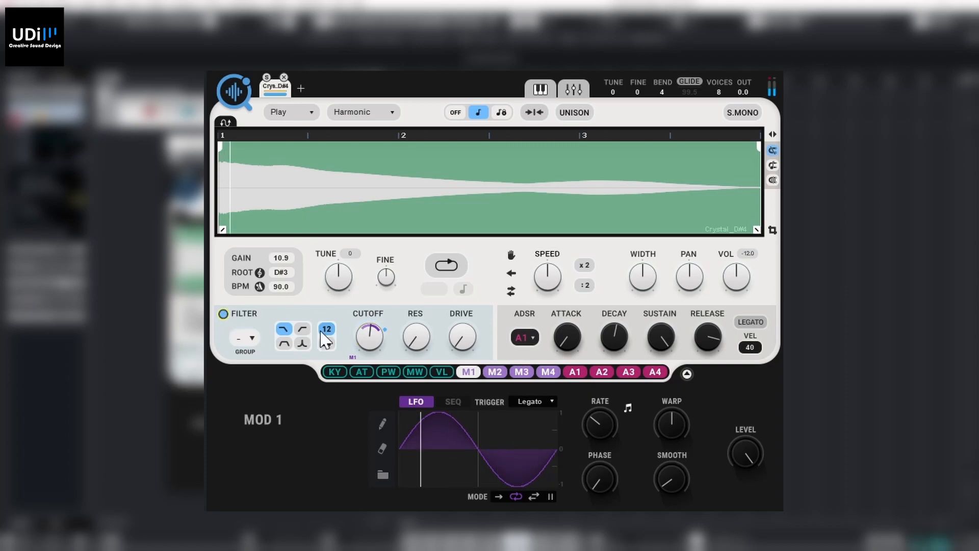
pyautogui.moveTo(381, 338)
pyautogui.mouseDown()
pyautogui.moveTo(383, 358)
pyautogui.moveTo(376, 329)
pyautogui.moveTo(365, 334)
pyautogui.mouseUp()
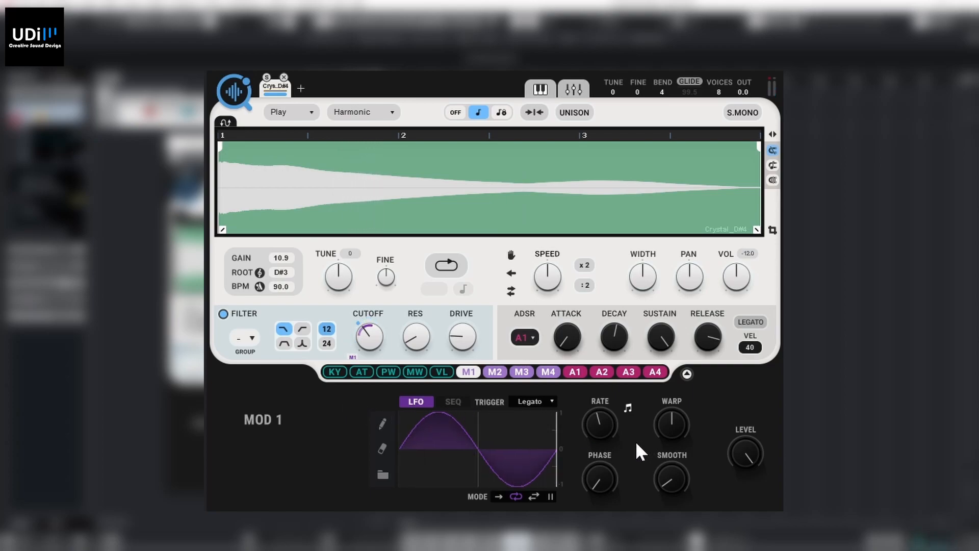
# Open the mixer view and add two empty samplers alongside Crystal_D#4.
pyautogui.click(573, 89)
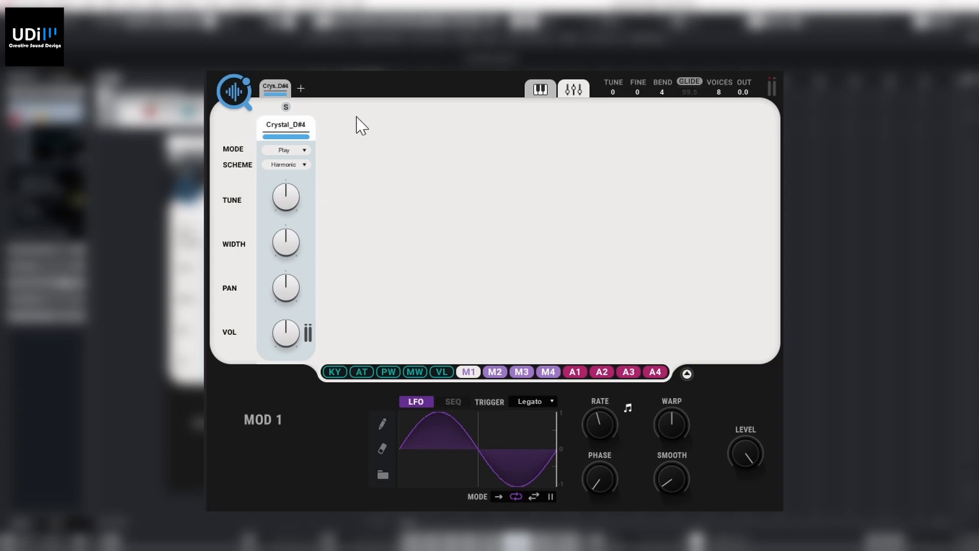
pyautogui.click(300, 88)
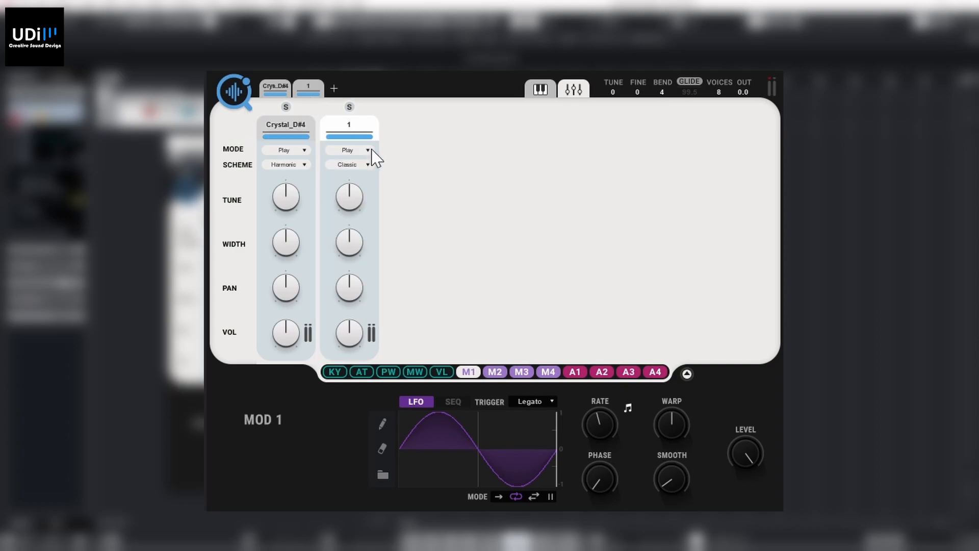
pyautogui.click(334, 88)
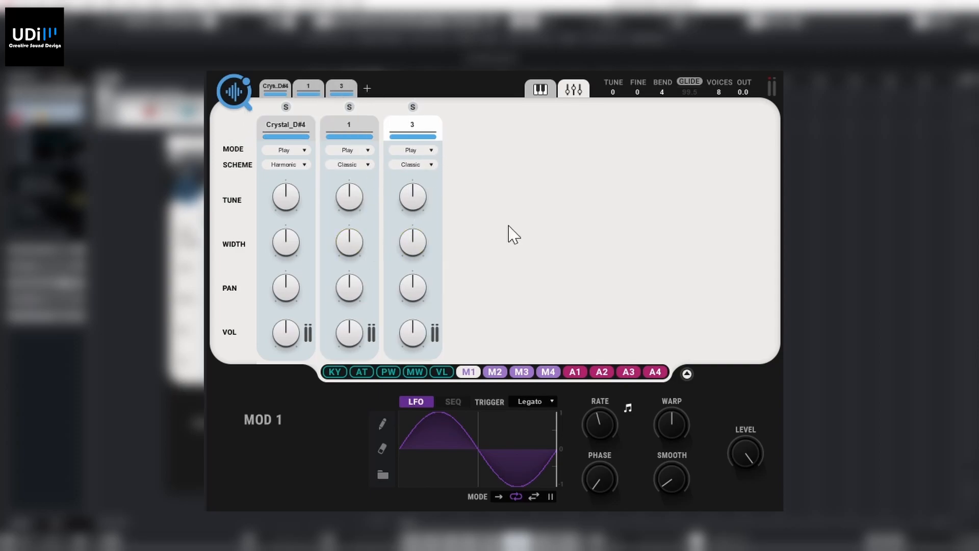